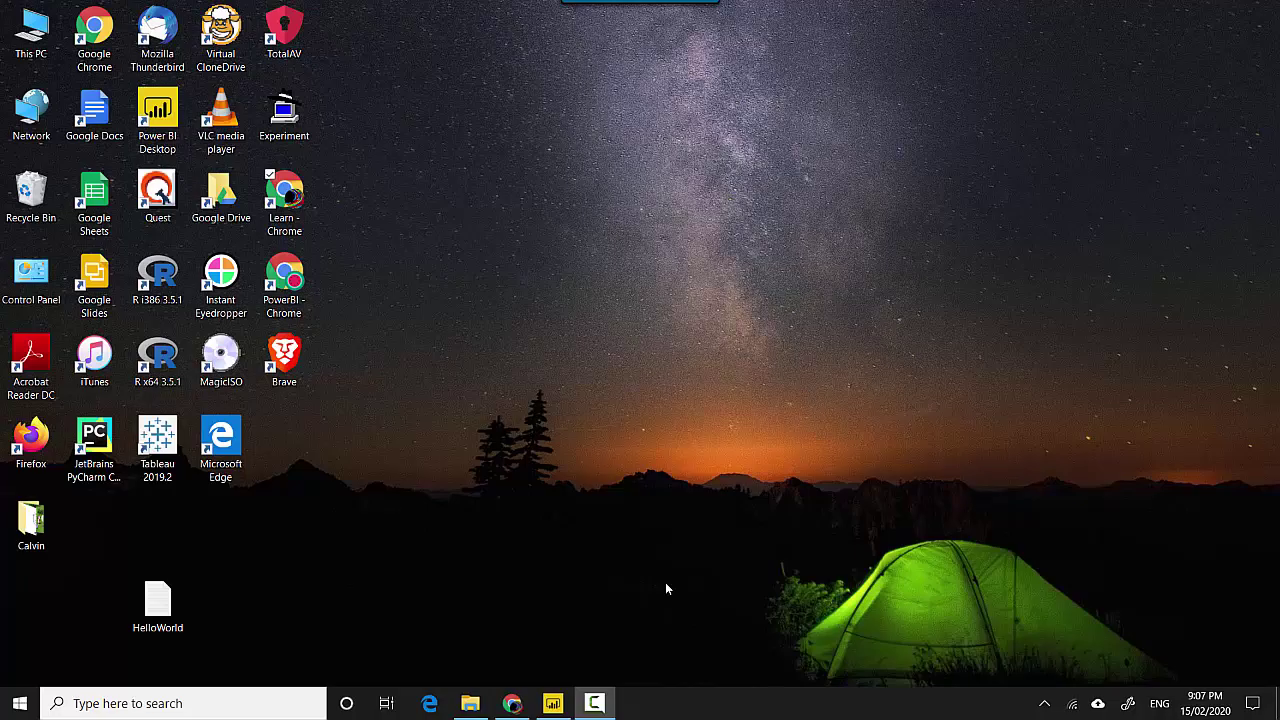
- Bring the Power BI Desktop report 'Machine Learning on your data with Power BI service' to the front
click(551, 705)
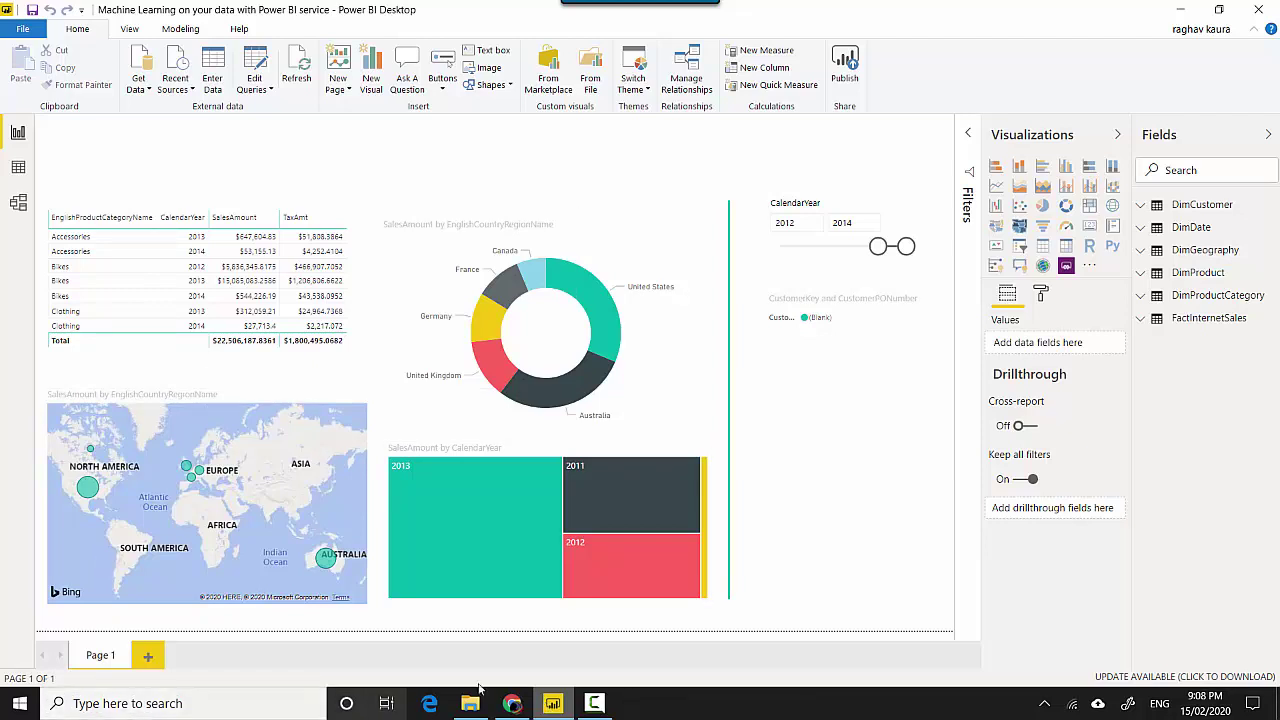
- Check the empty Power BI service workspace, then start publishing from Desktop and cancel it
click(512, 704)
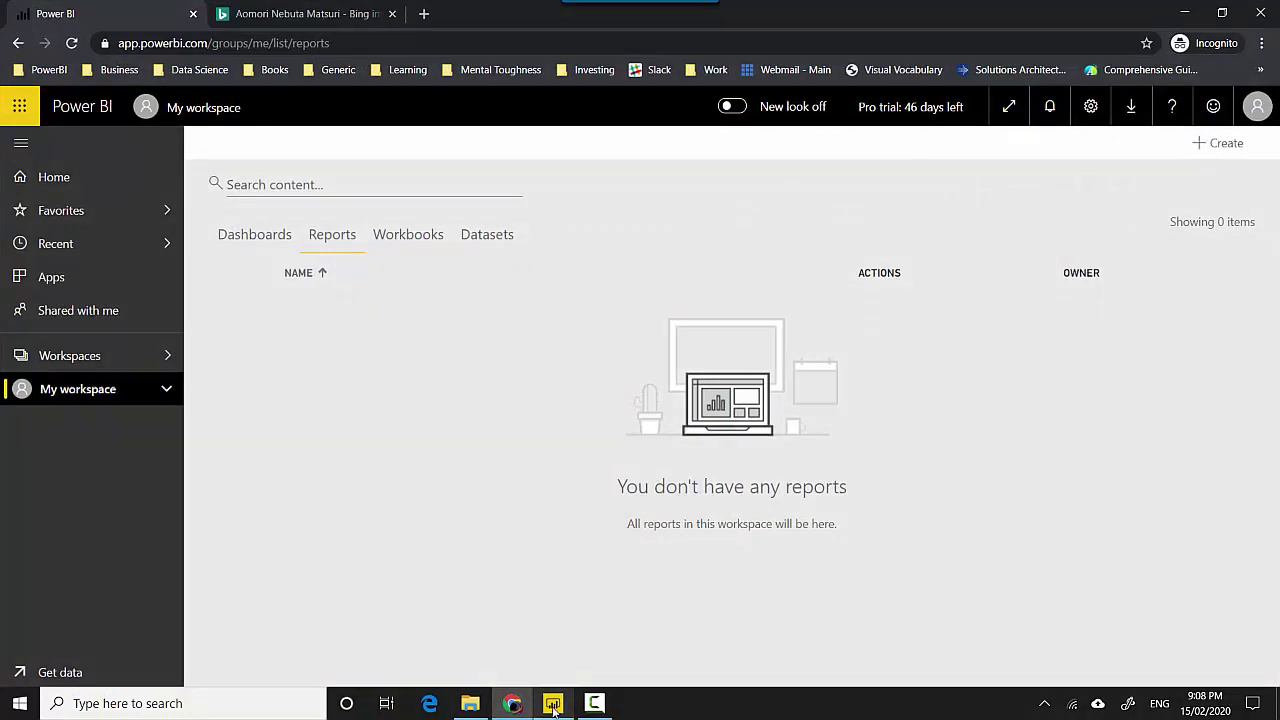
click(553, 704)
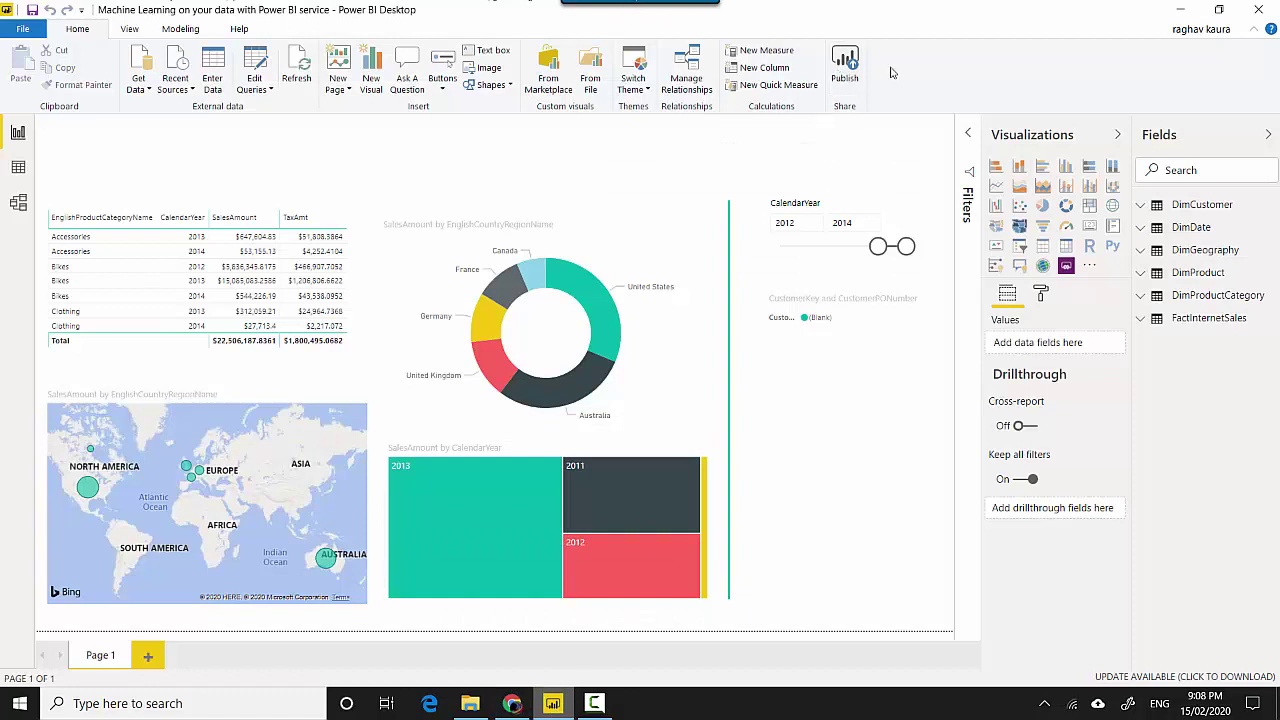
click(843, 64)
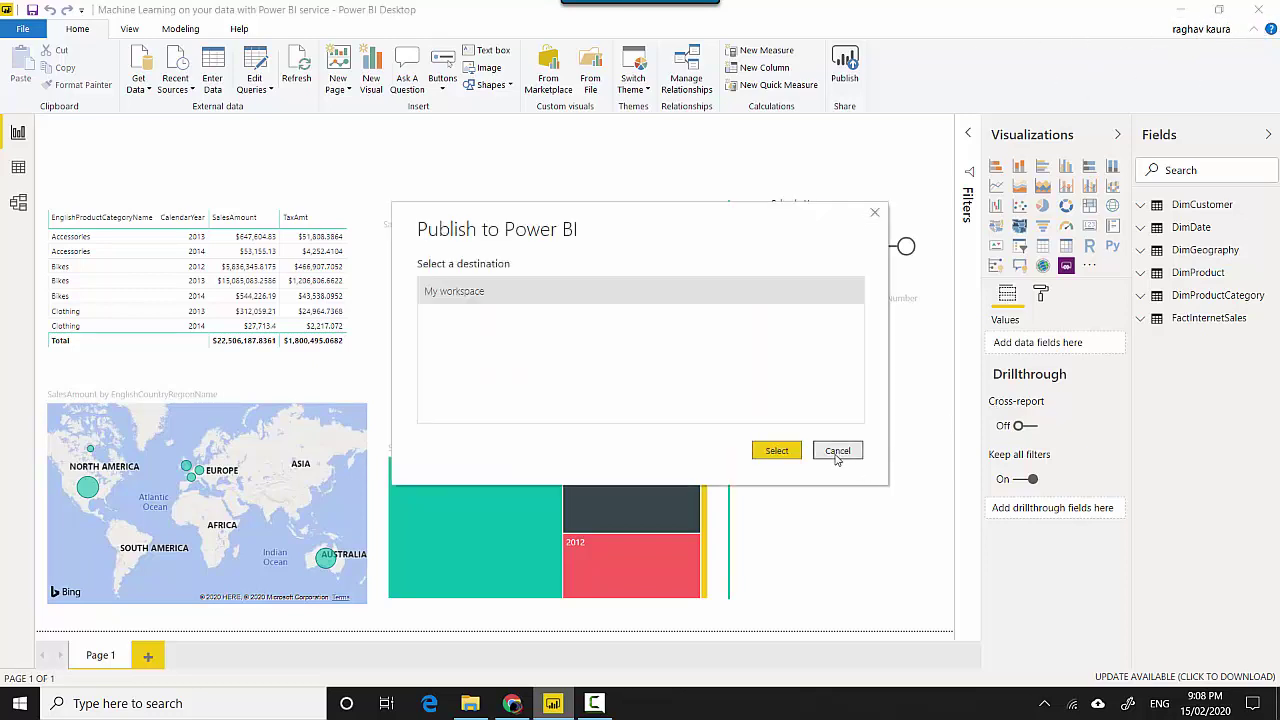
click(840, 455)
- Minimize the ribbon to enlarge the report canvas and check the signed-in account details
right_click(1254, 27)
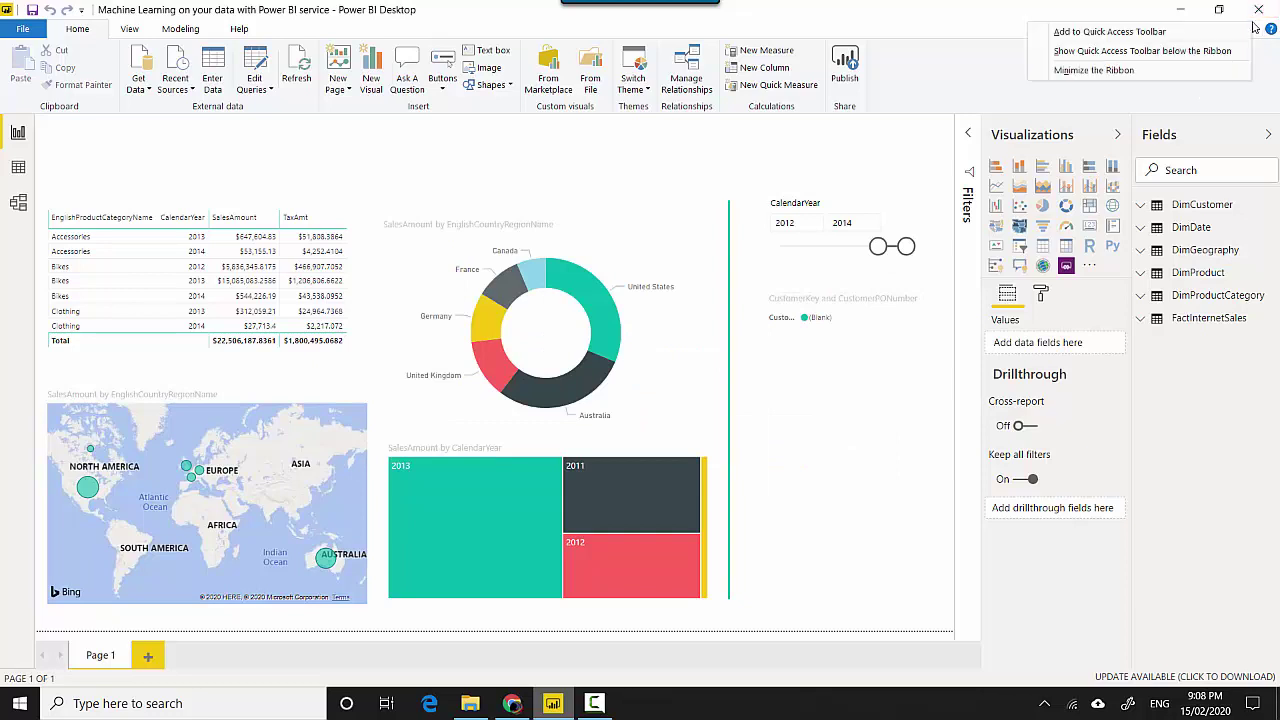
click(1264, 83)
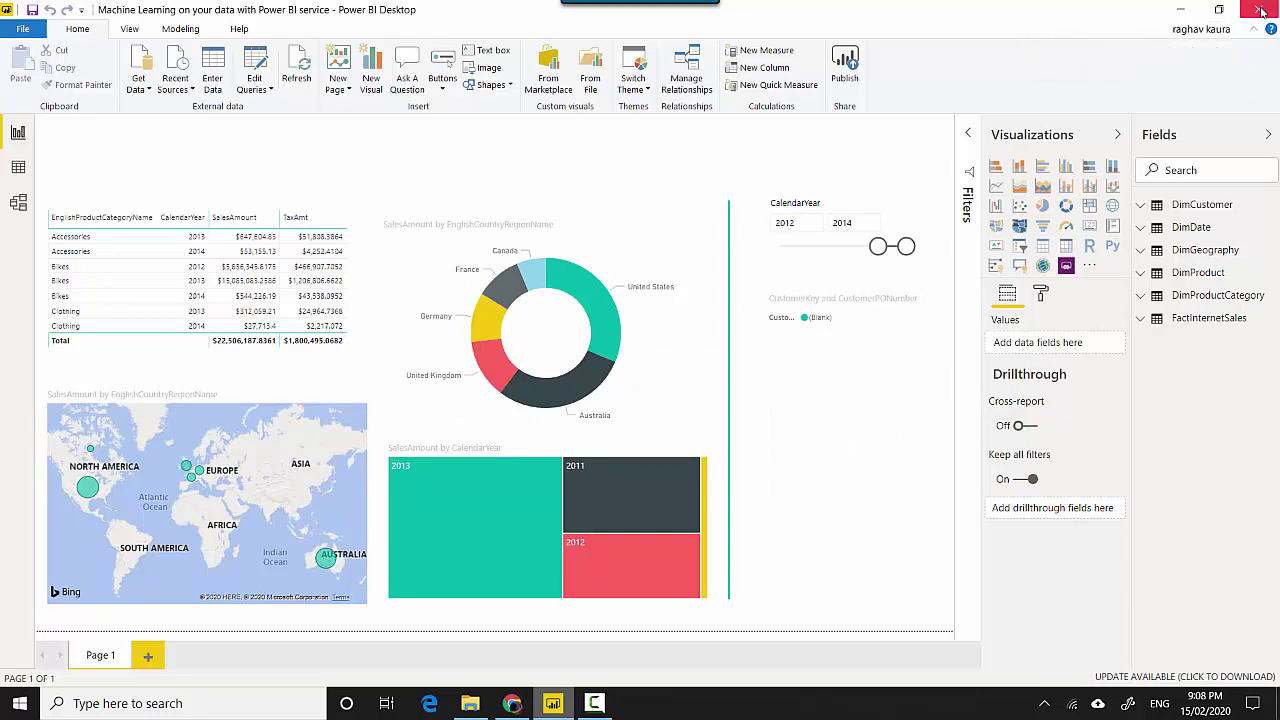
click(1256, 31)
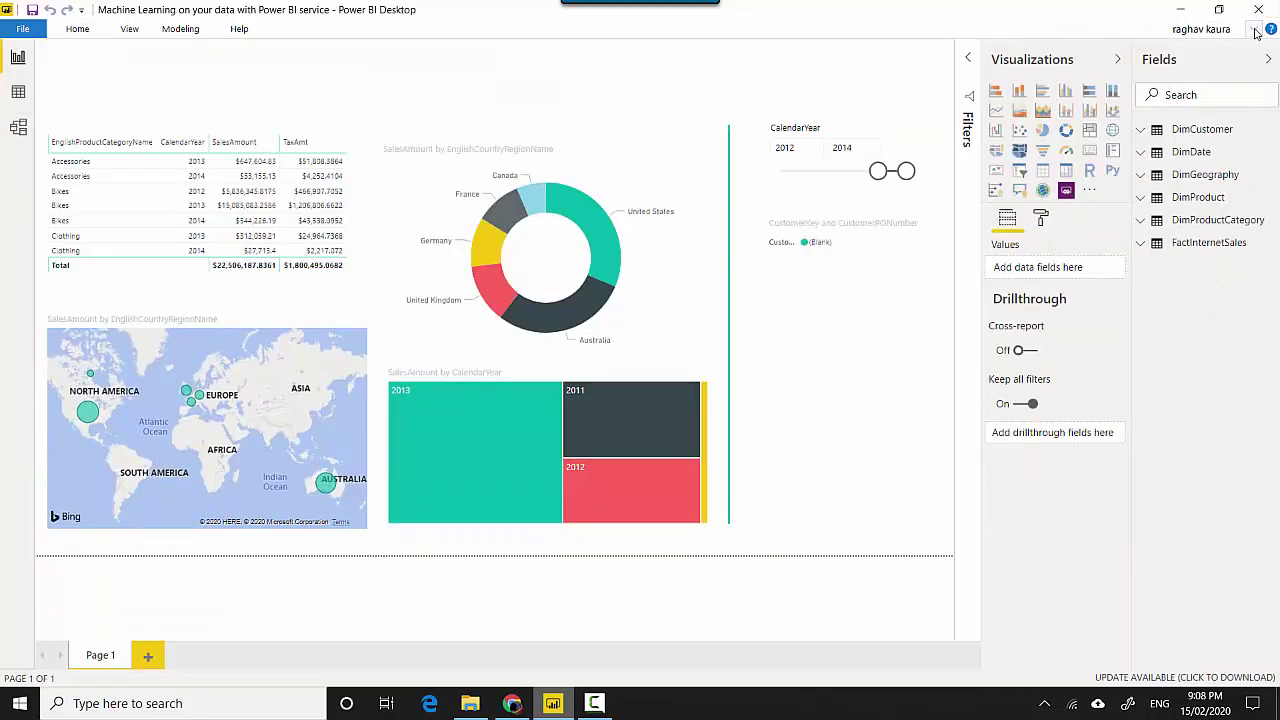
click(1190, 32)
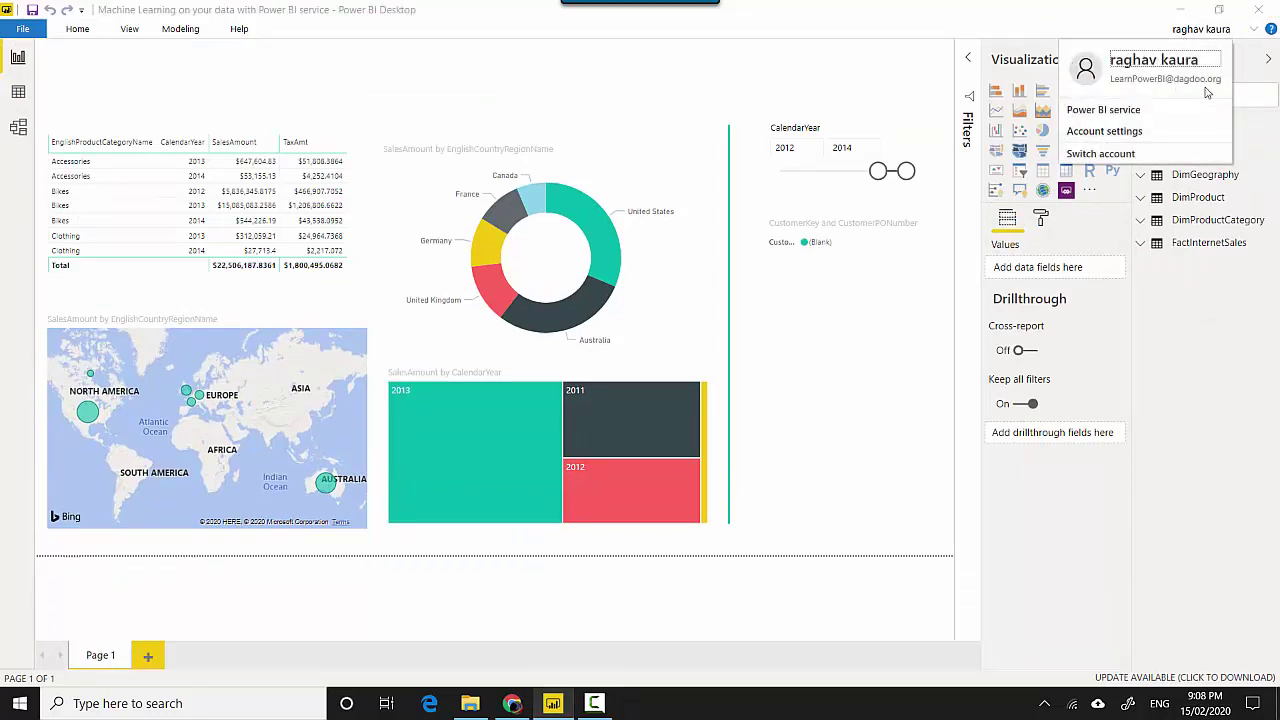
click(975, 16)
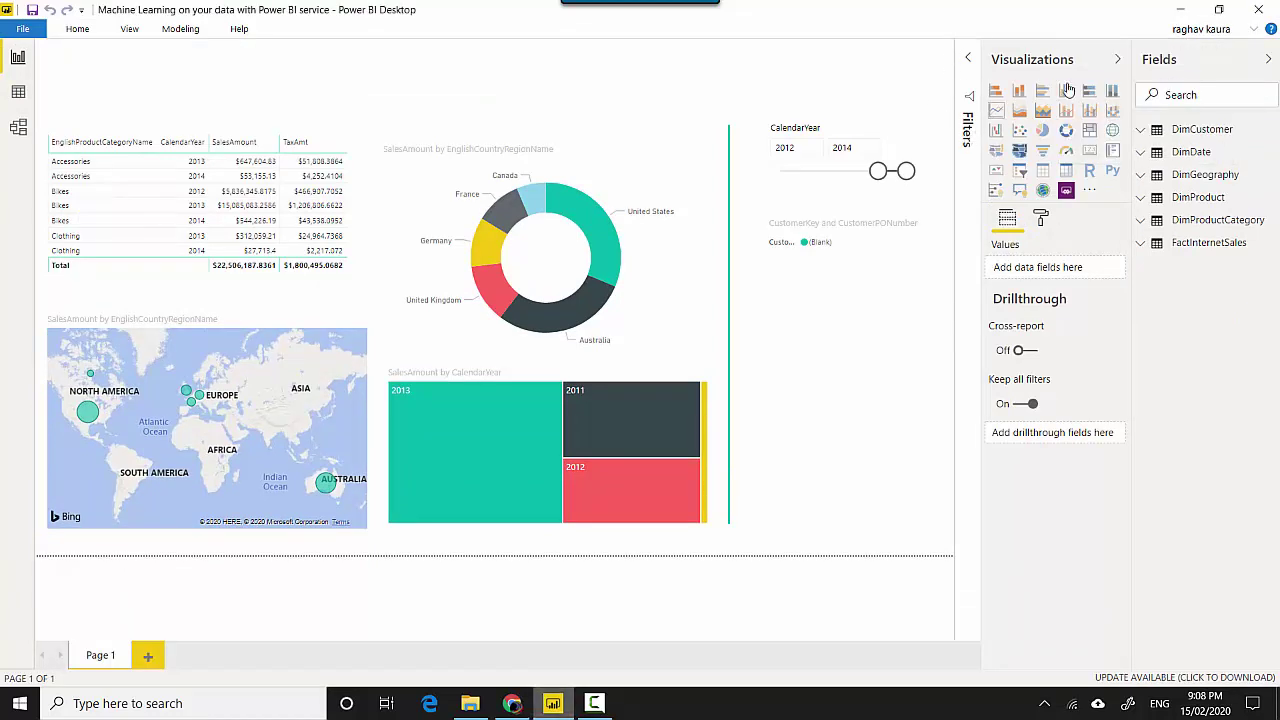
- Publish 'Machine Learning on your data with Power BI service.pbix' to My workspace
click(80, 31)
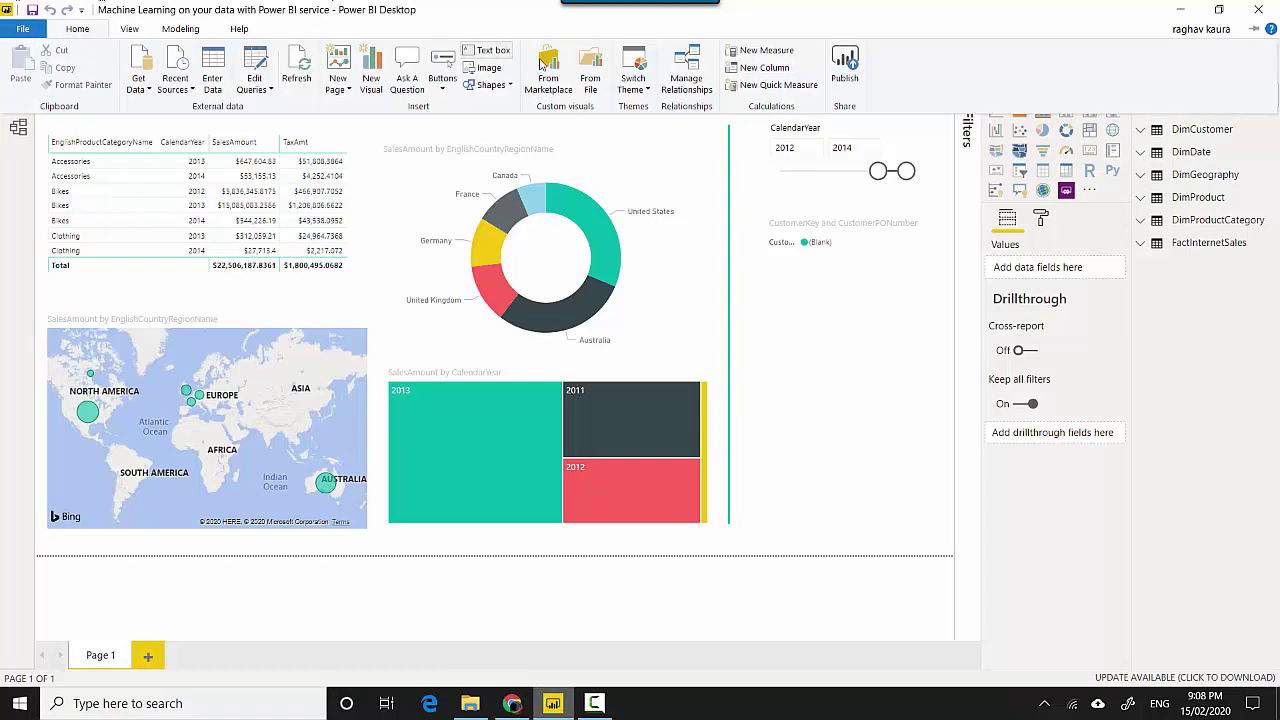
click(846, 66)
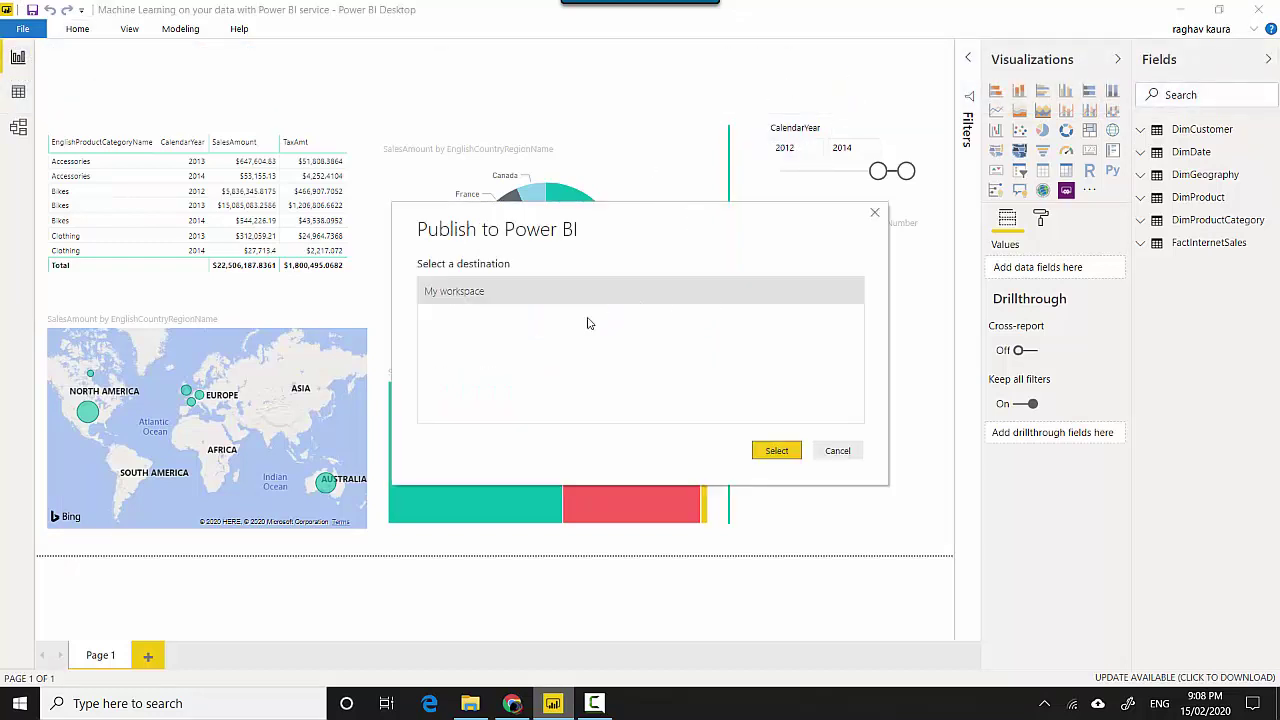
click(781, 454)
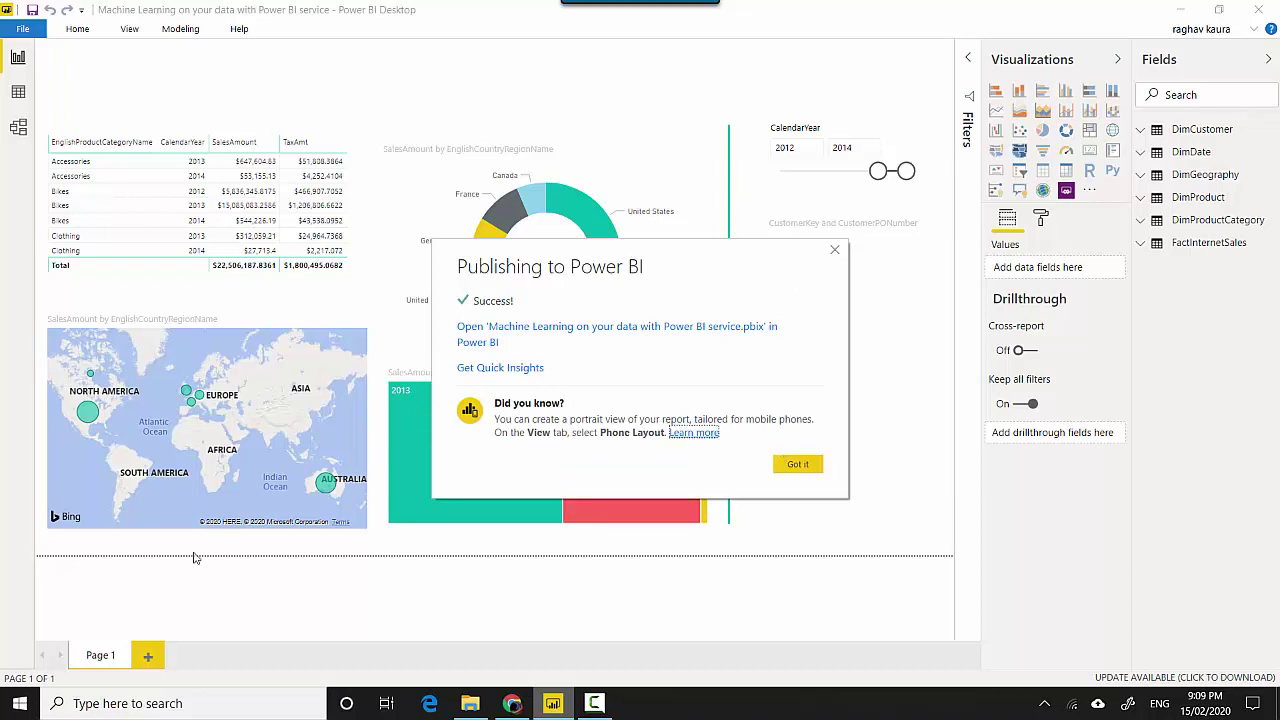
- Run Get quick insights on the published dataset from the Datasets list and view the results
click(512, 703)
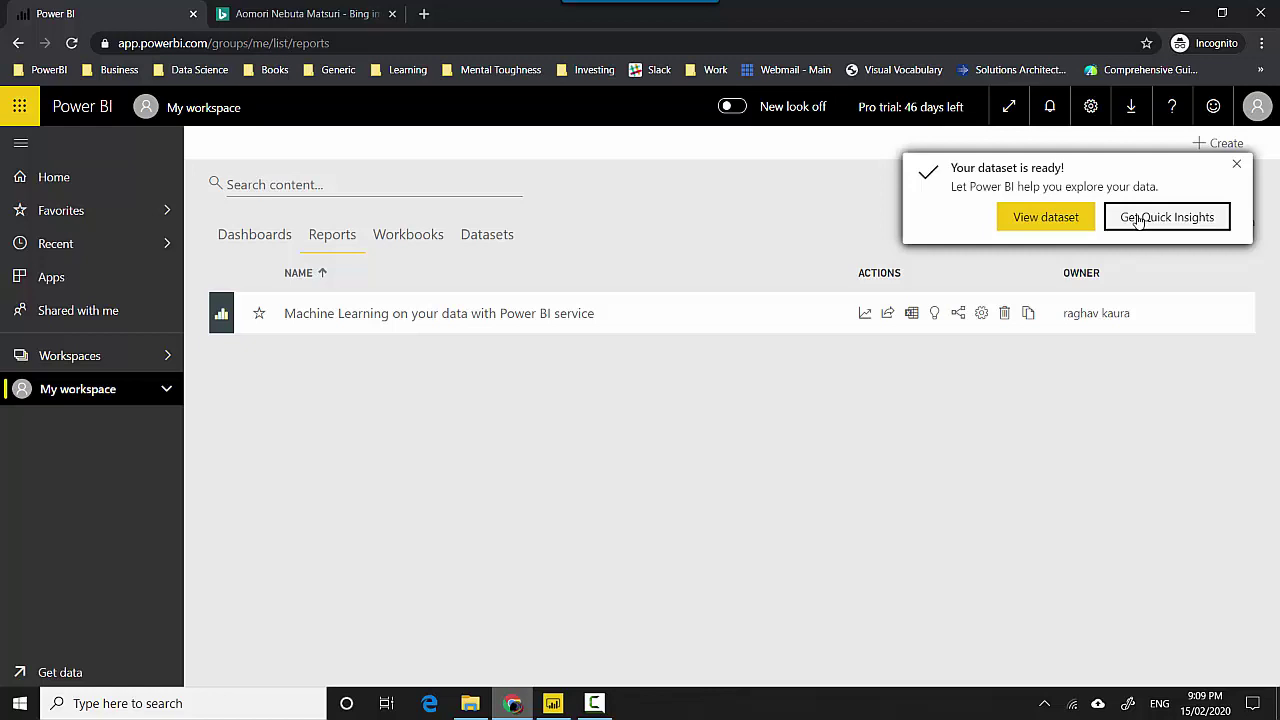
click(476, 236)
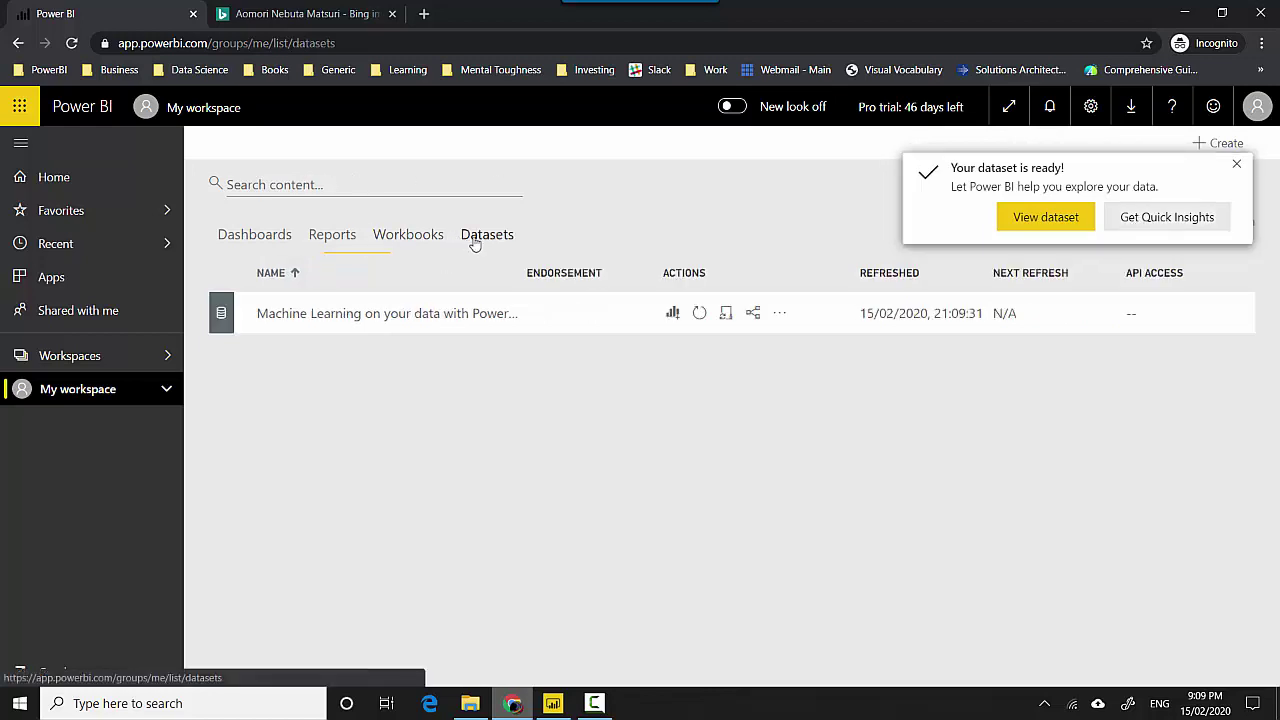
click(1239, 164)
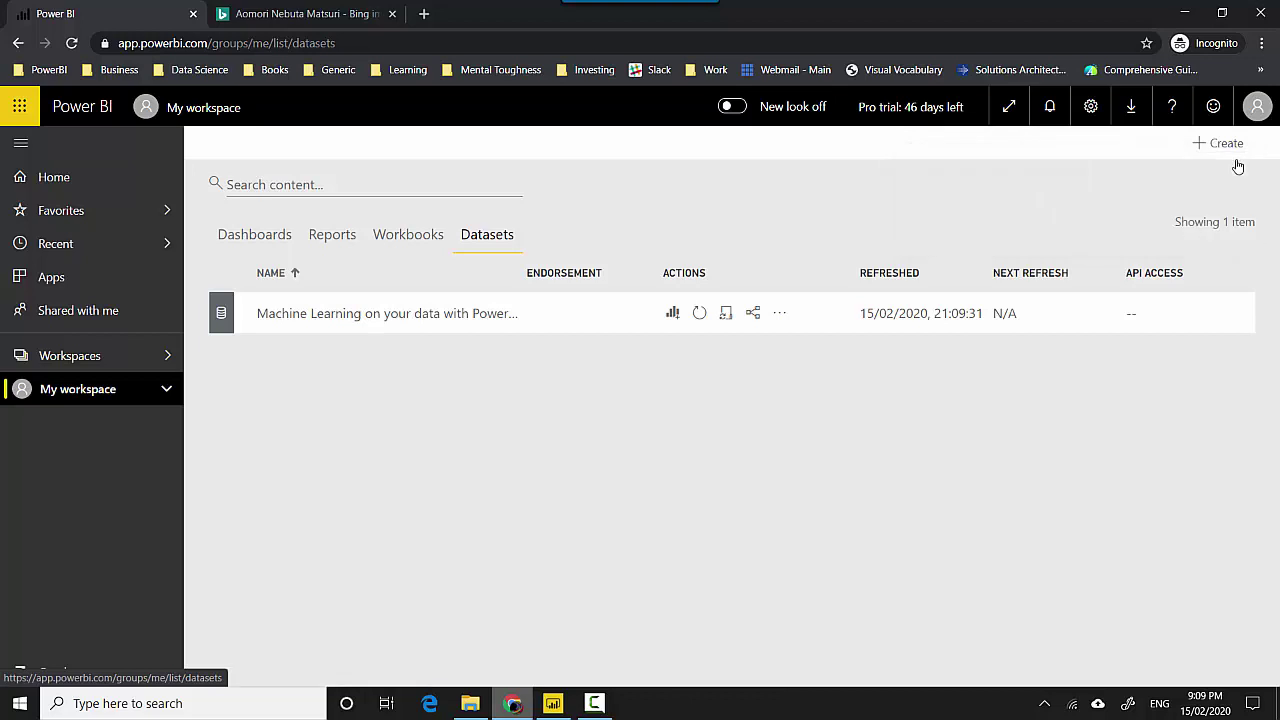
click(780, 315)
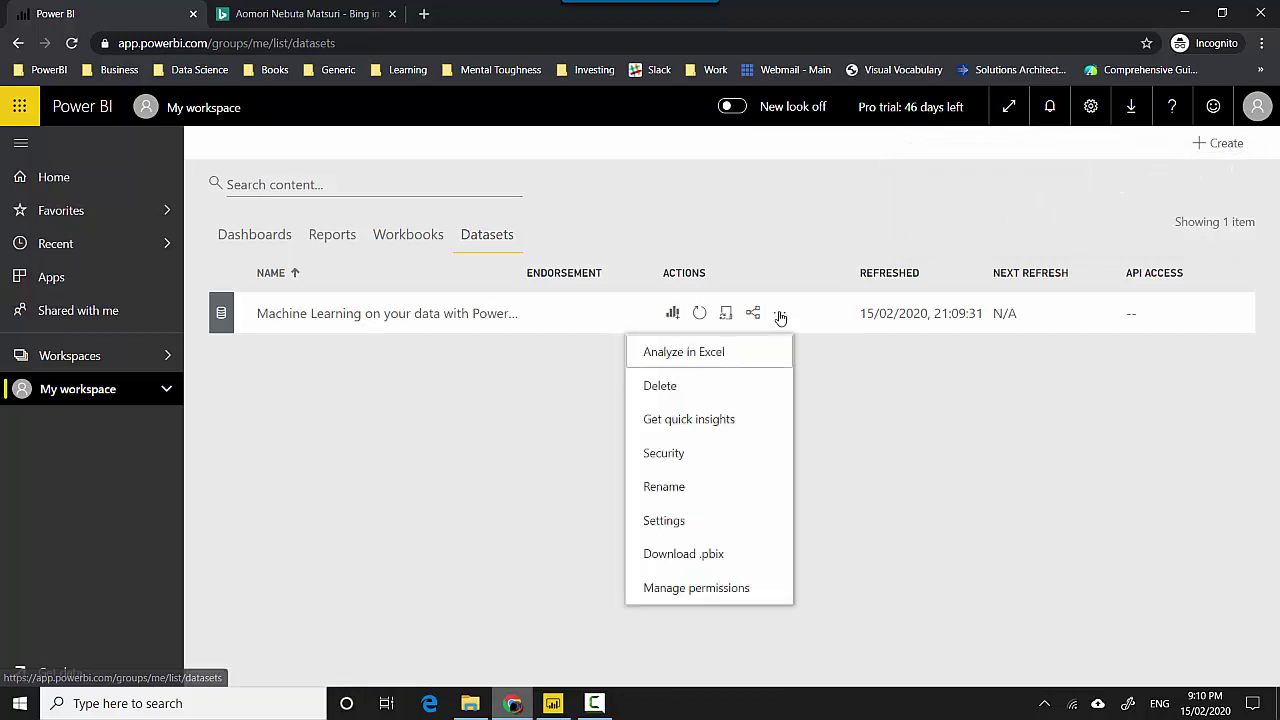
click(727, 425)
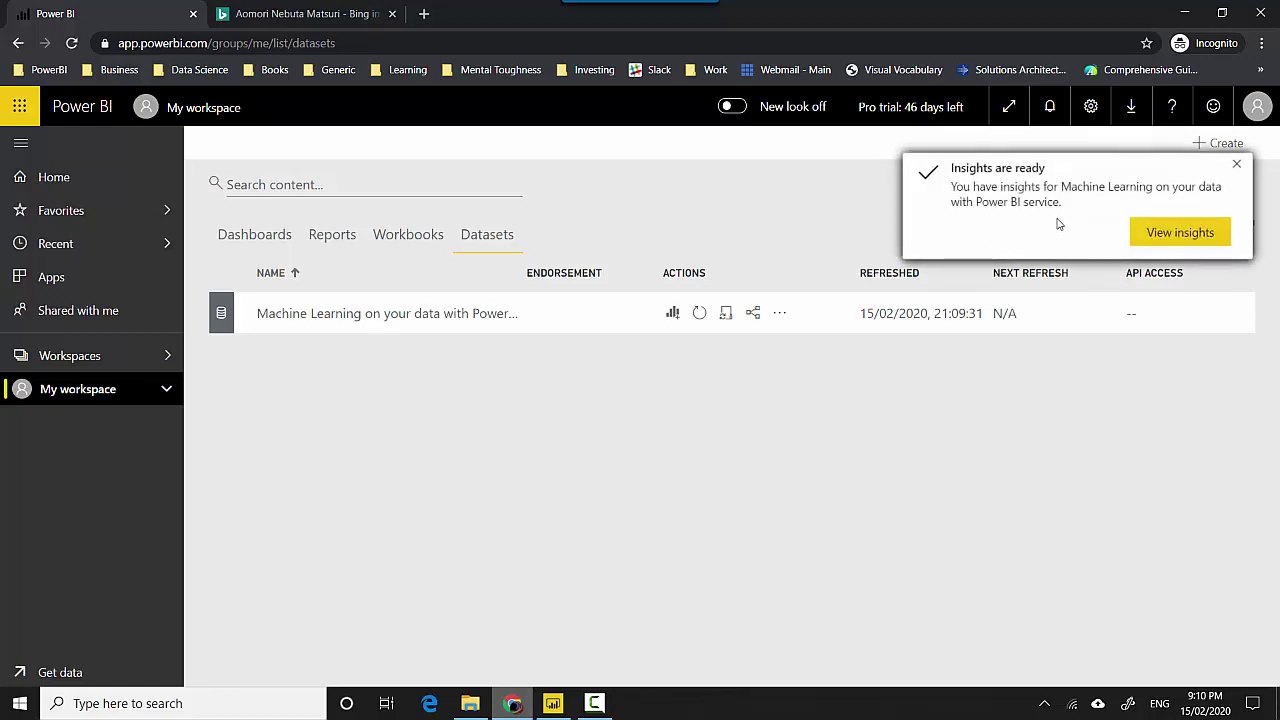
click(1157, 234)
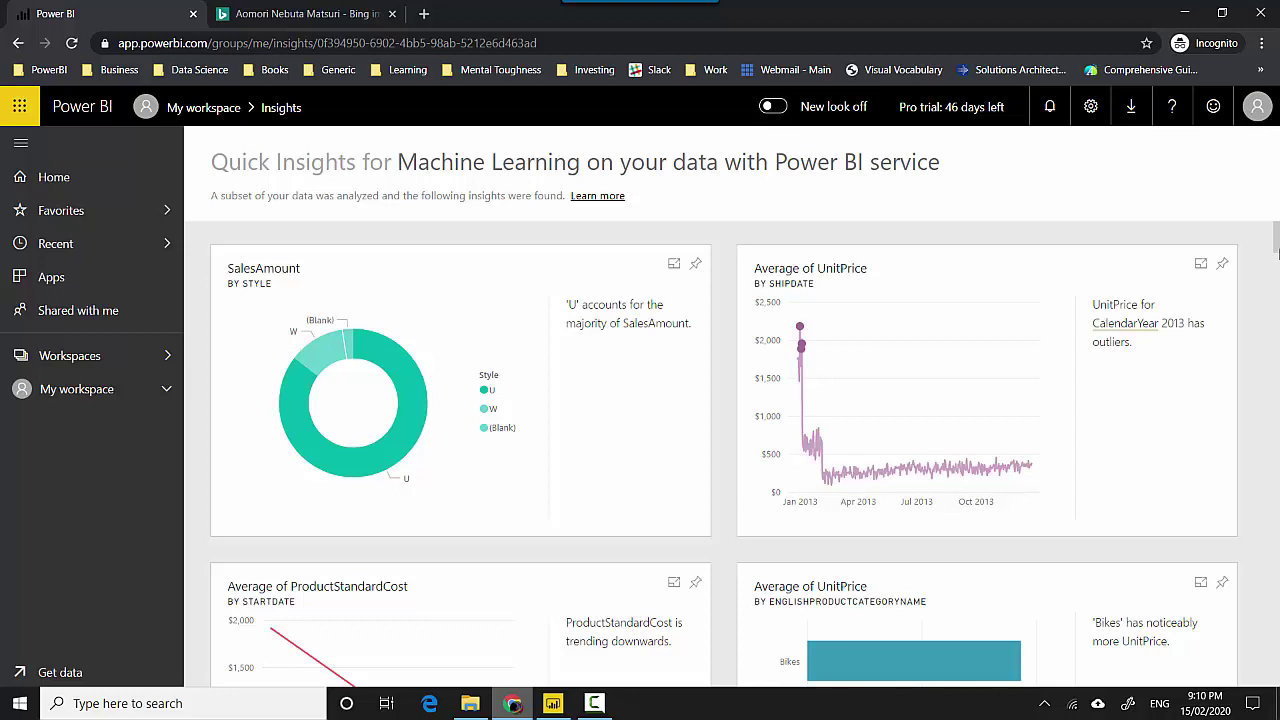
- Scroll the Quick Insights page and open the SalesAmount by FiscalYear card in focus mode
drag(1277, 253, 1277, 380)
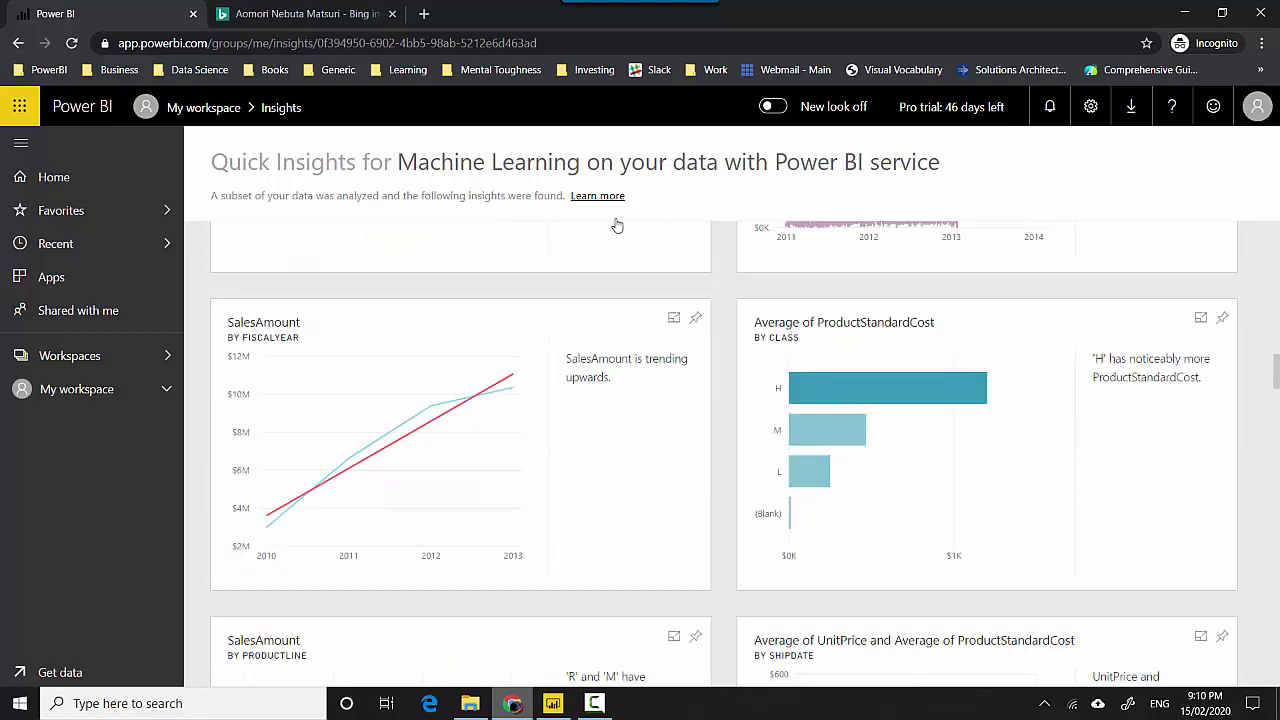
mouse_move(510, 415)
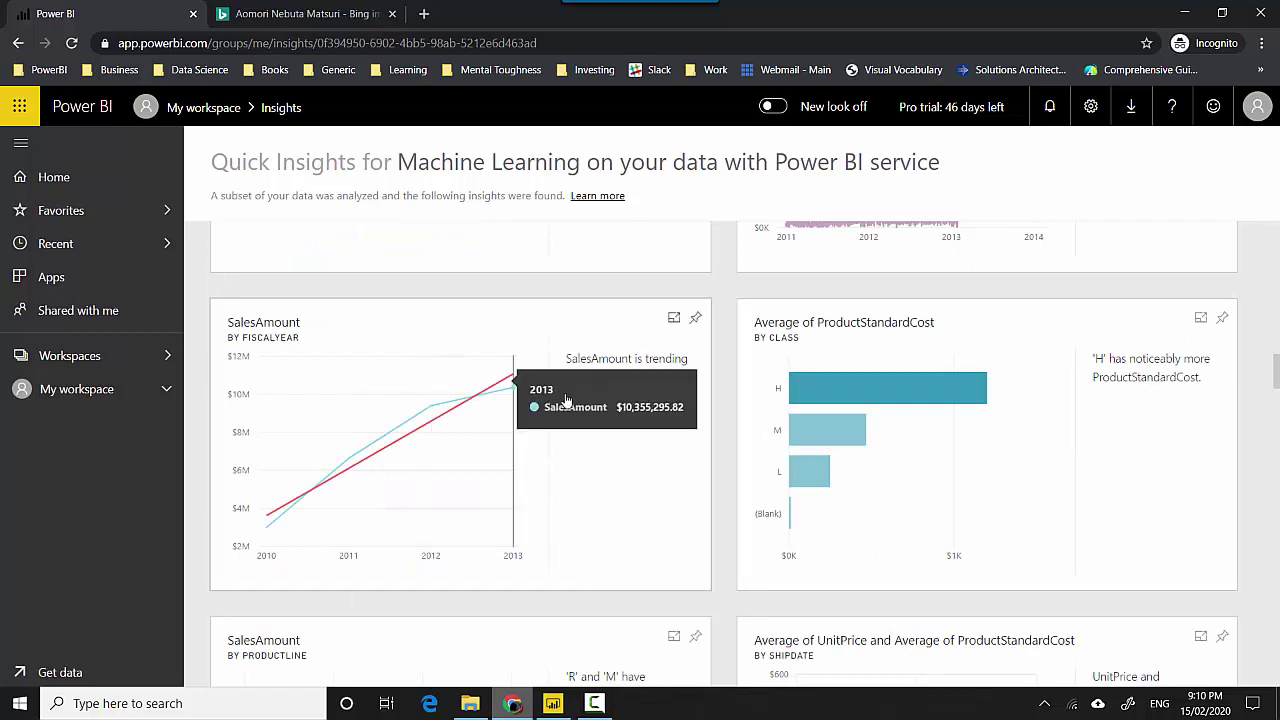
click(672, 319)
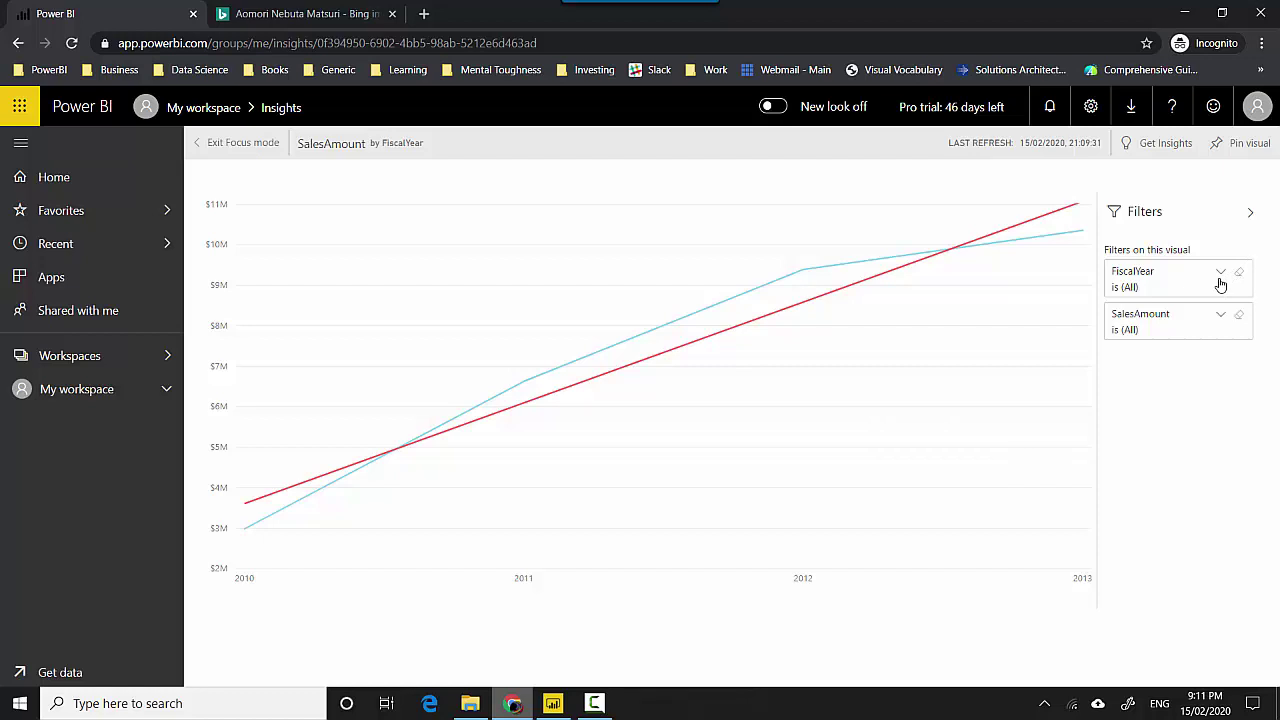
- Check the FiscalYear filter, get related insights for the focused chart, and scroll through them
click(1220, 285)
click(1220, 285)
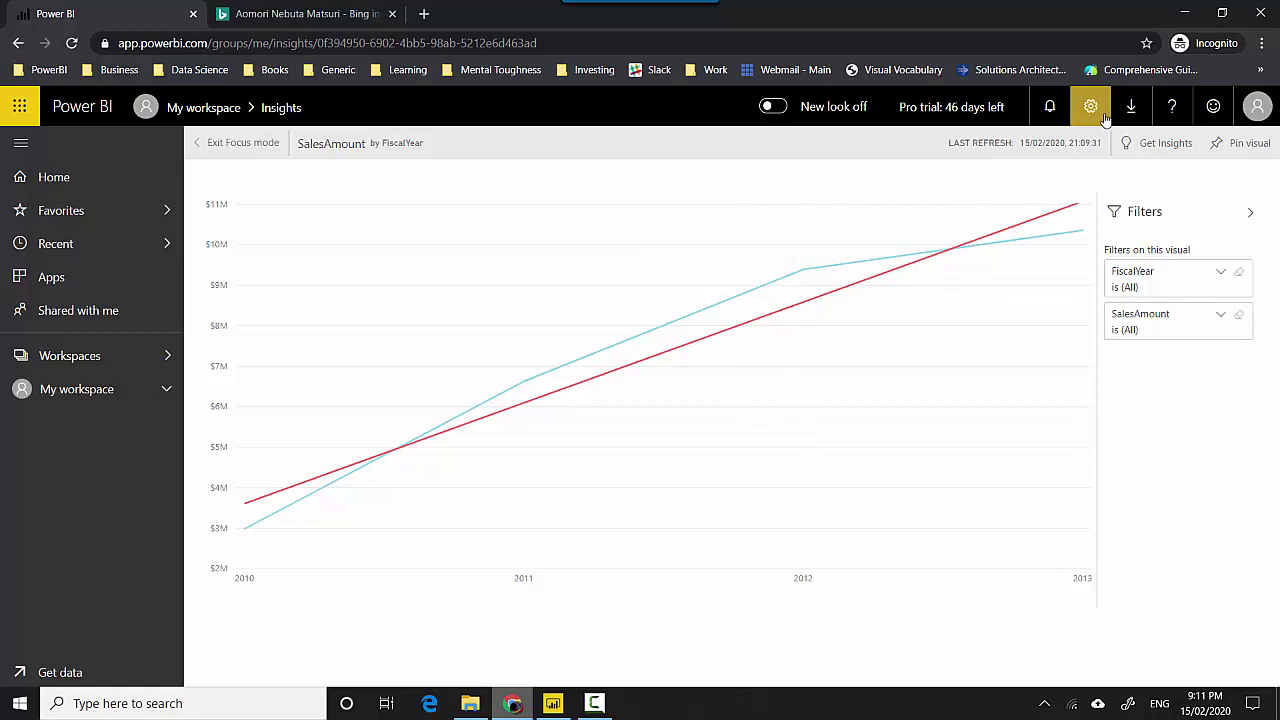
click(1166, 145)
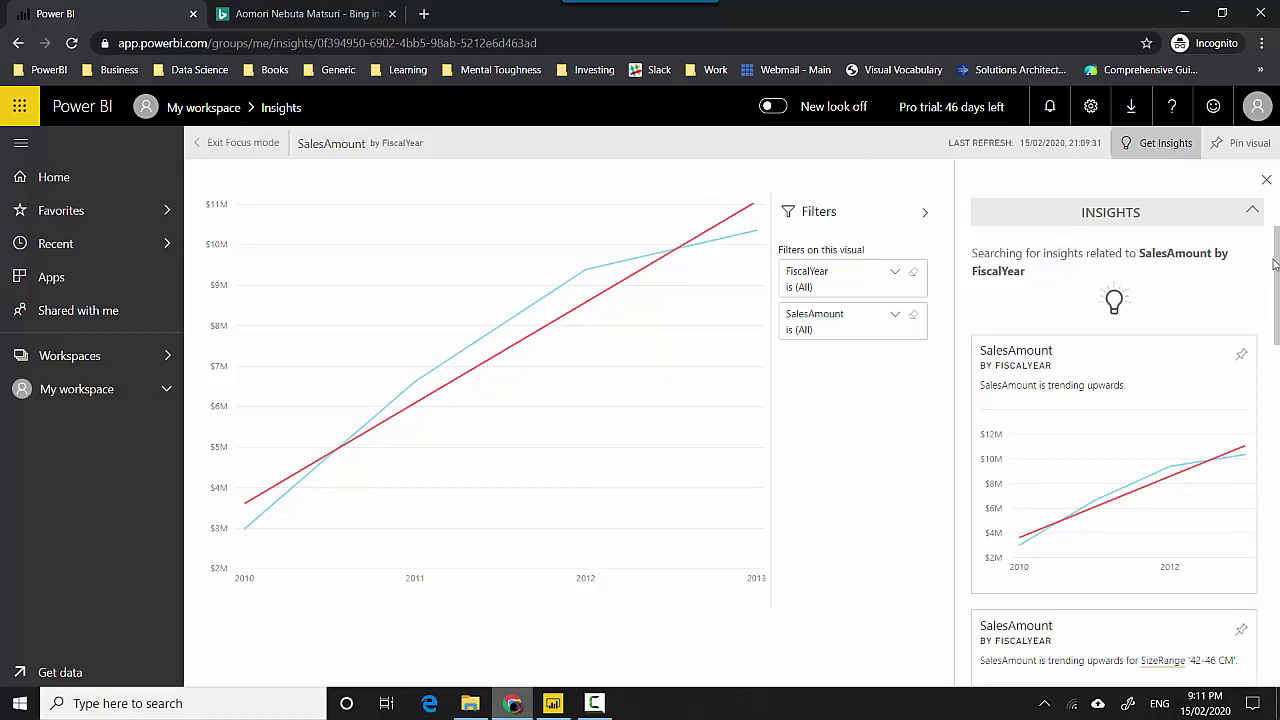
drag(1277, 262, 1277, 346)
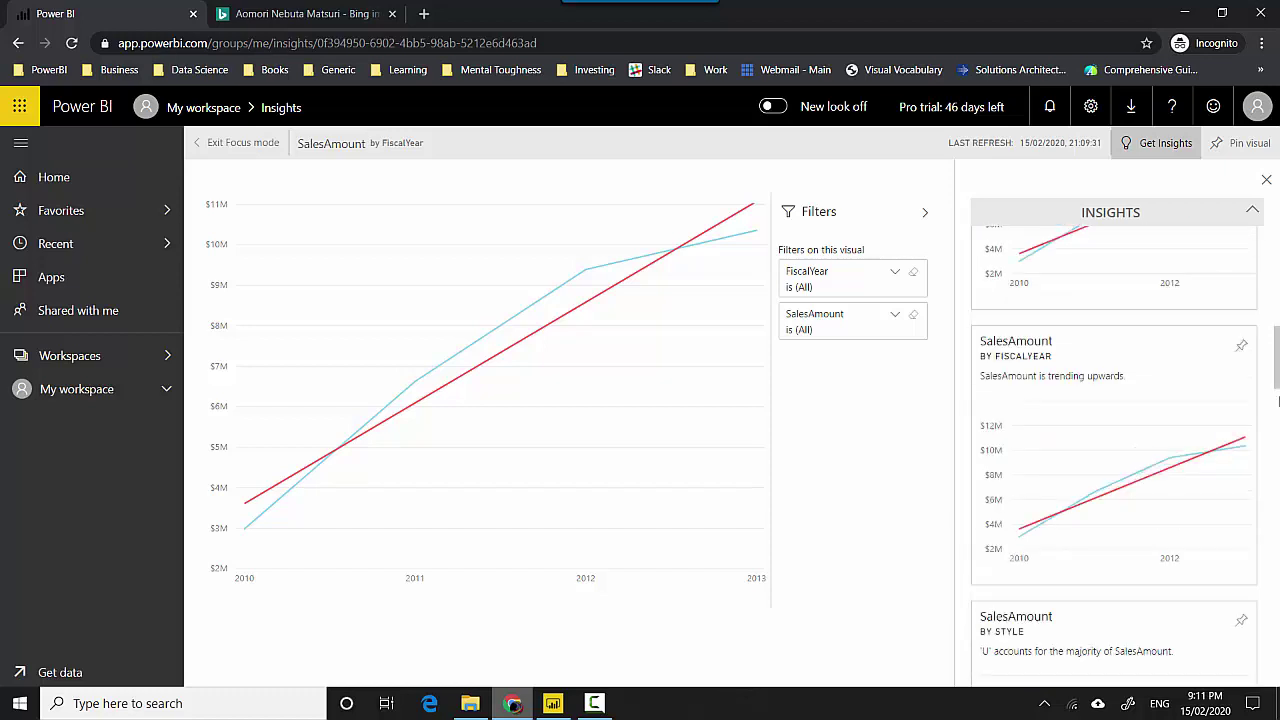
drag(1278, 401, 1278, 555)
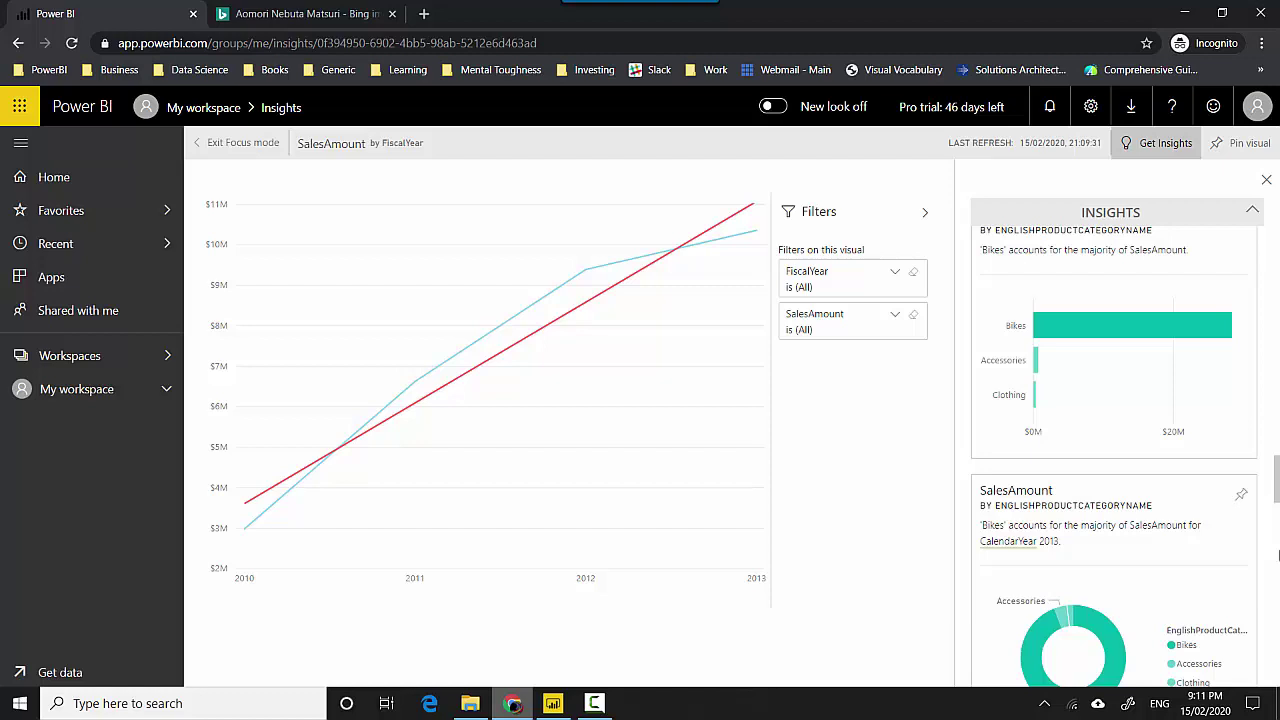
drag(1278, 562, 1278, 595)
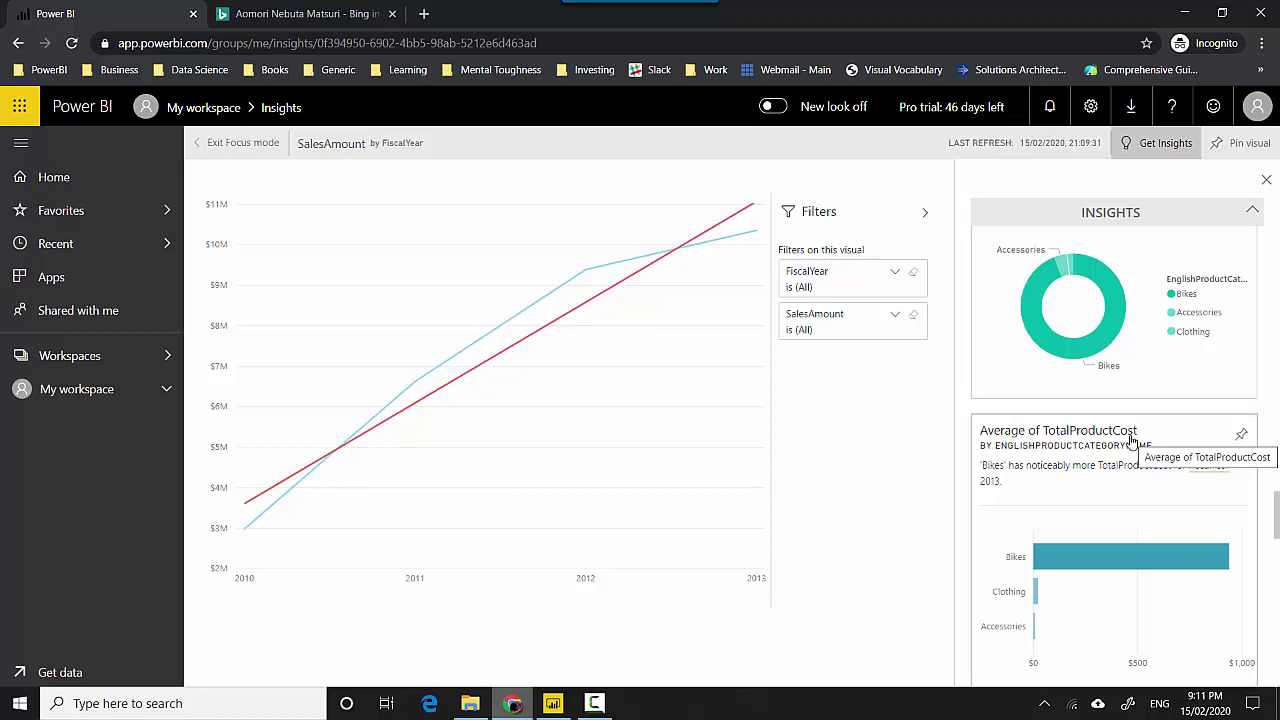
- Exit focus mode and pin SalesAmount by FiscalYear to a new dashboard 'MyInsightsDashboard'
click(243, 143)
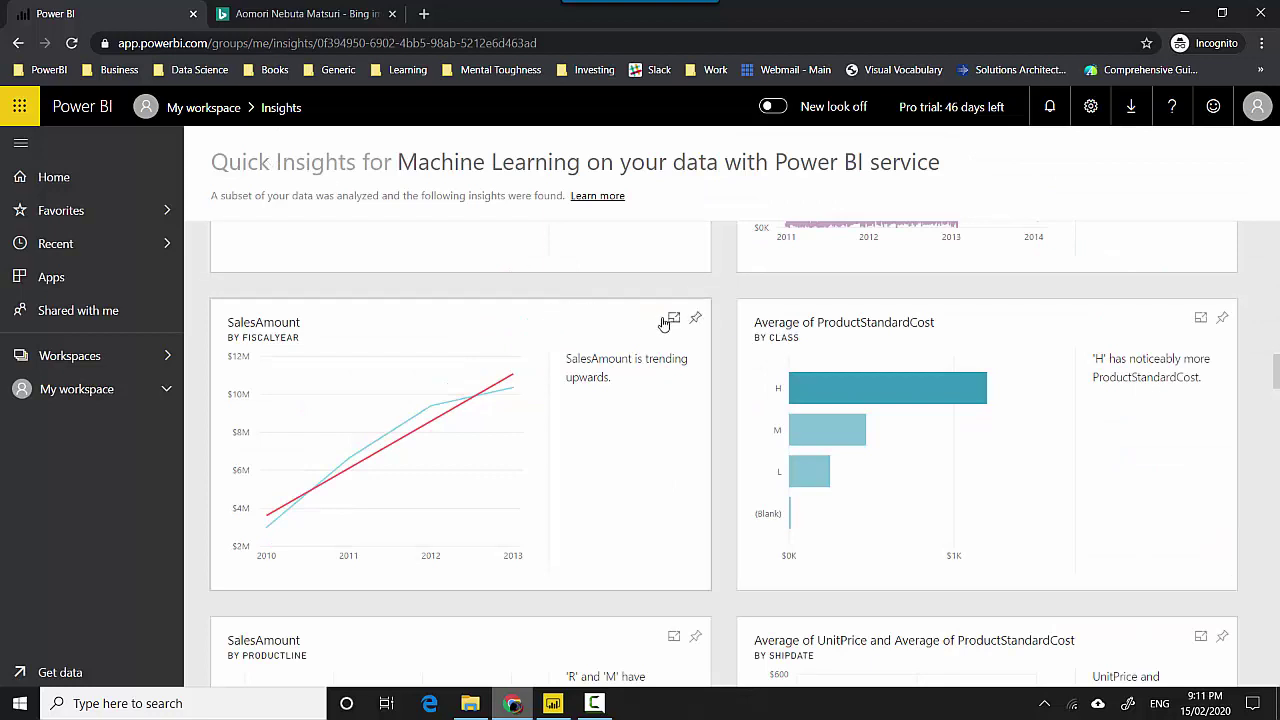
click(697, 319)
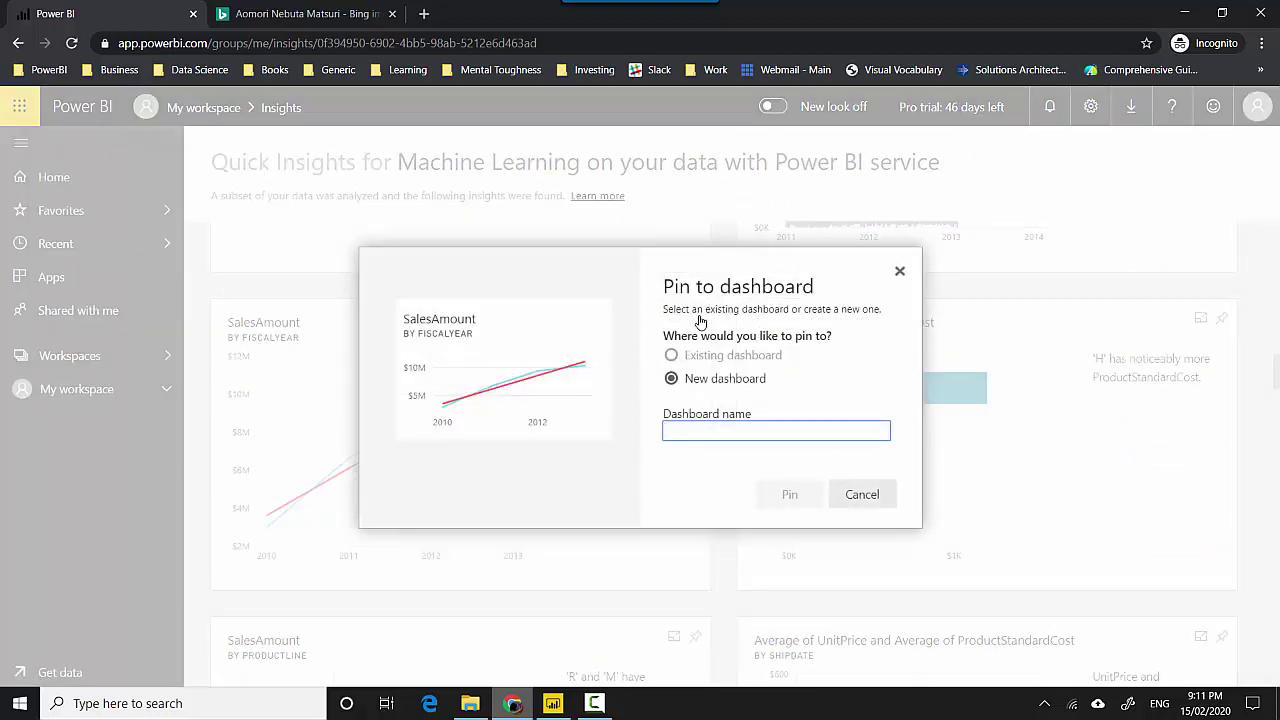
text(M)
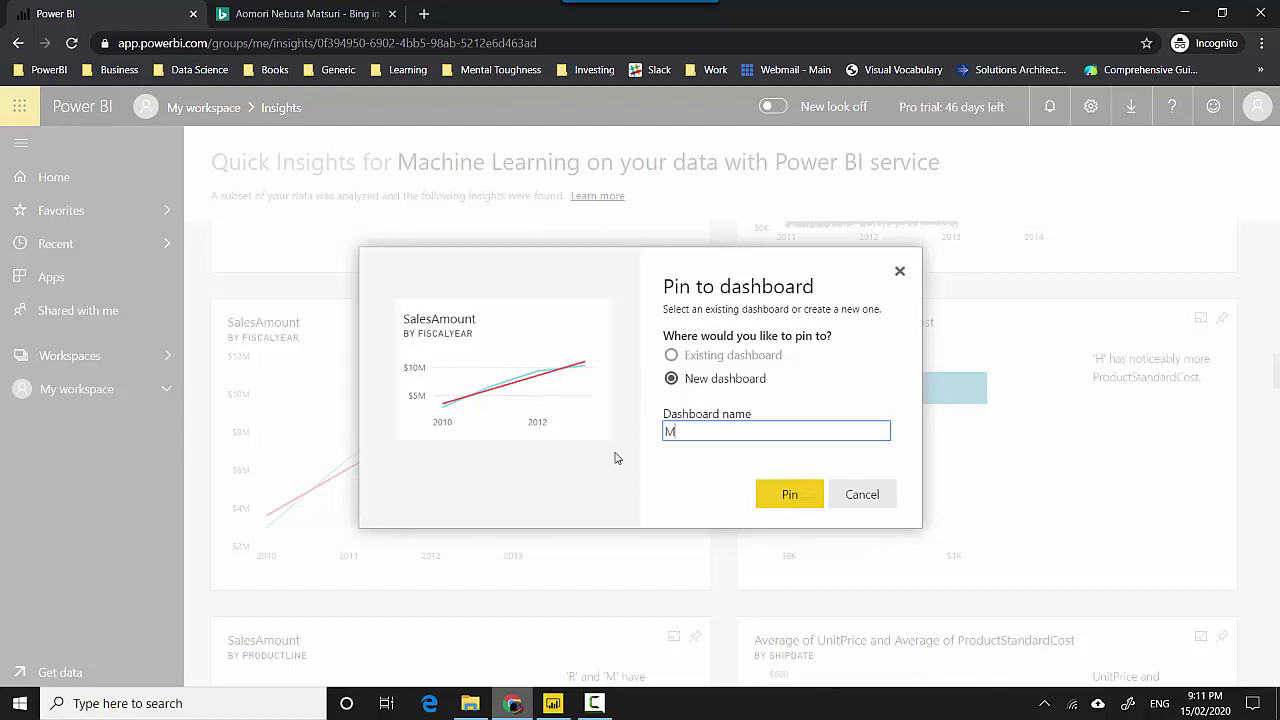
text(yInsightsDashboard)
click(776, 508)
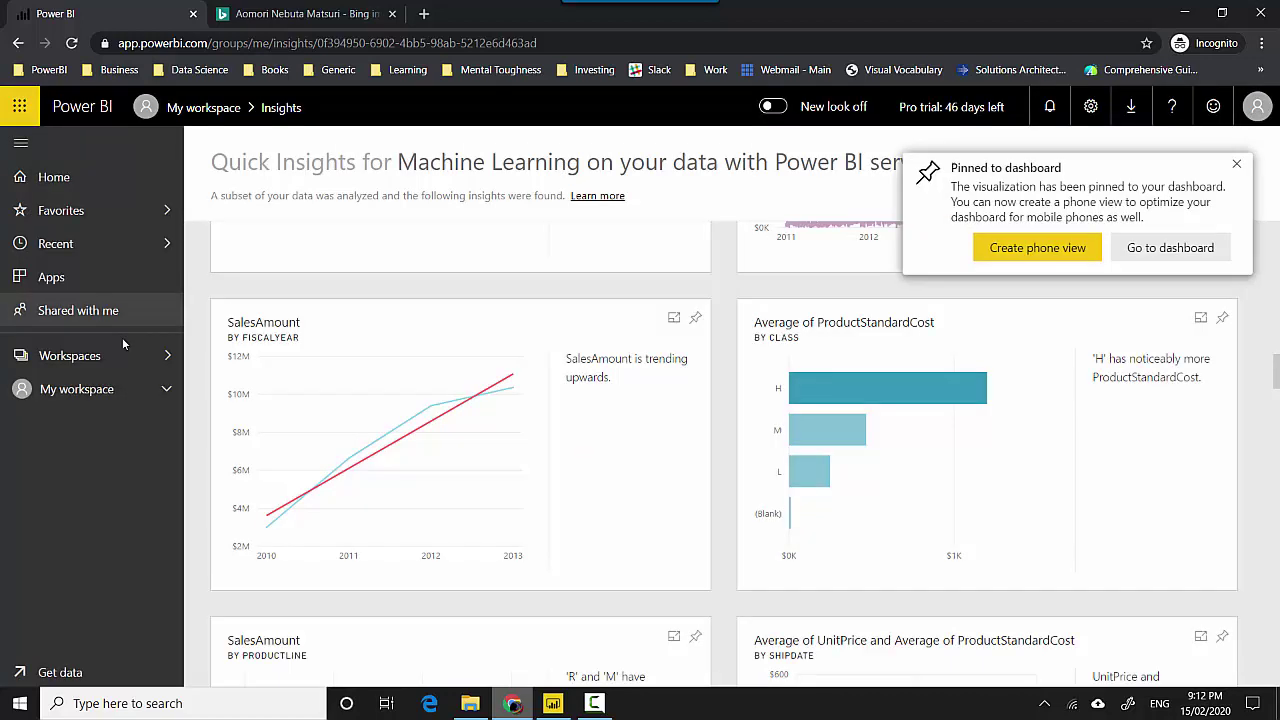
- Open MyInsightsDashboard, get insights on its SalesAmount tile, and focus SalesAmount by EnglishProductCategoryName
click(1160, 250)
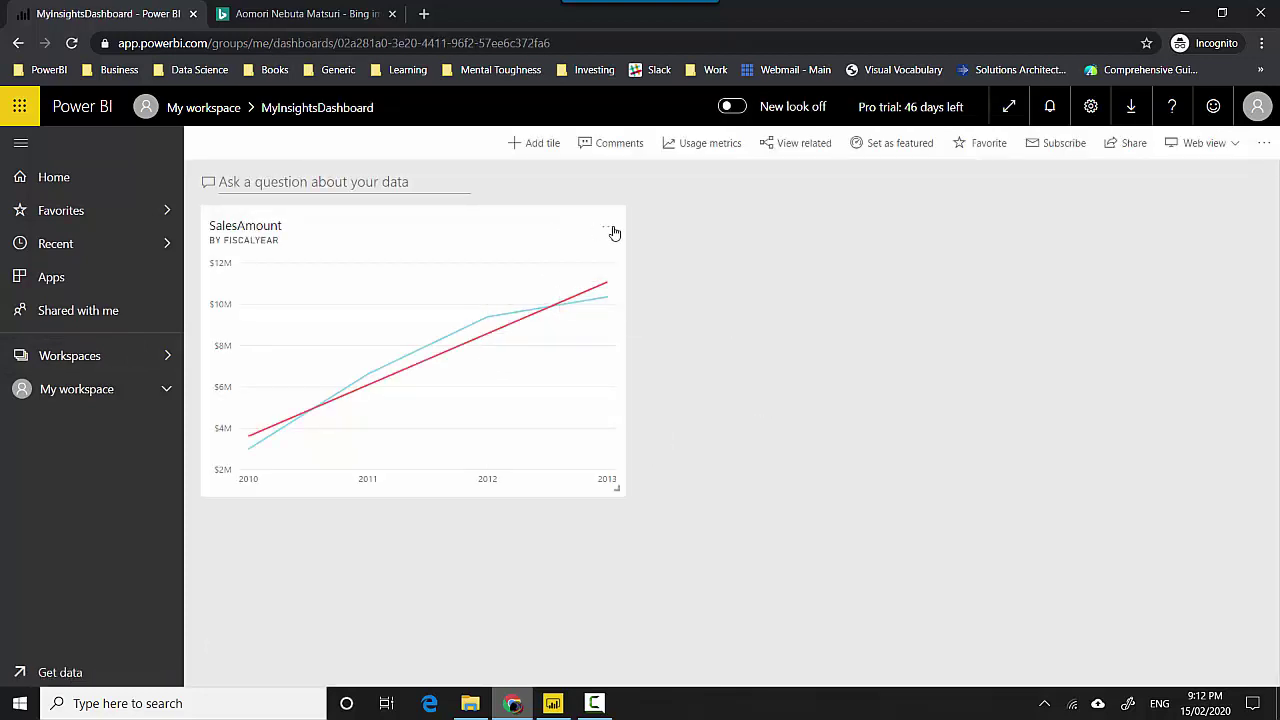
click(563, 222)
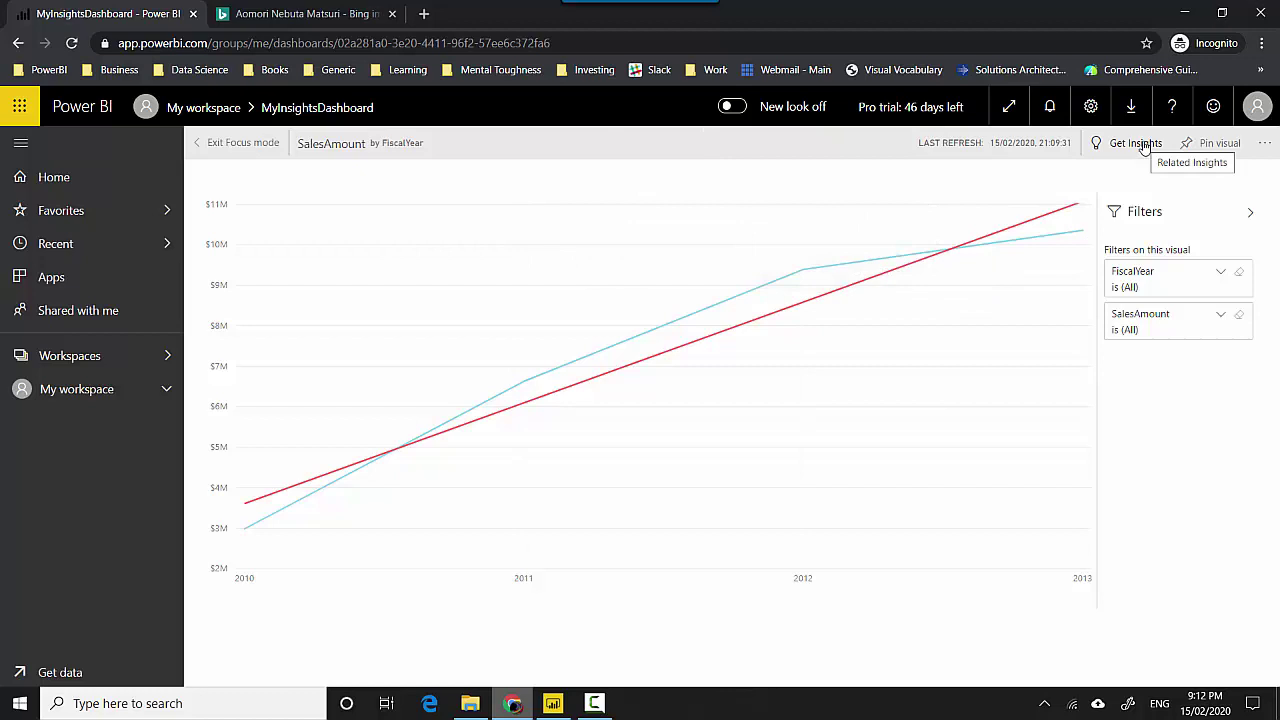
click(1145, 145)
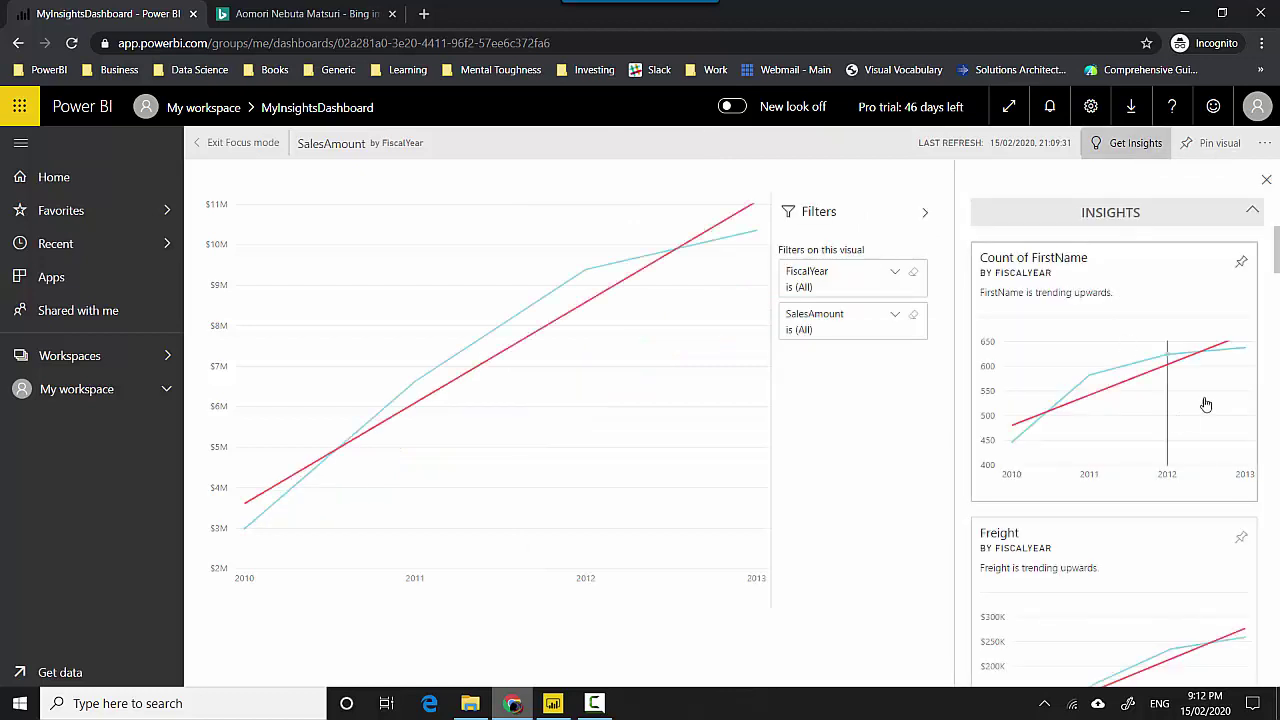
drag(1277, 240, 1277, 464)
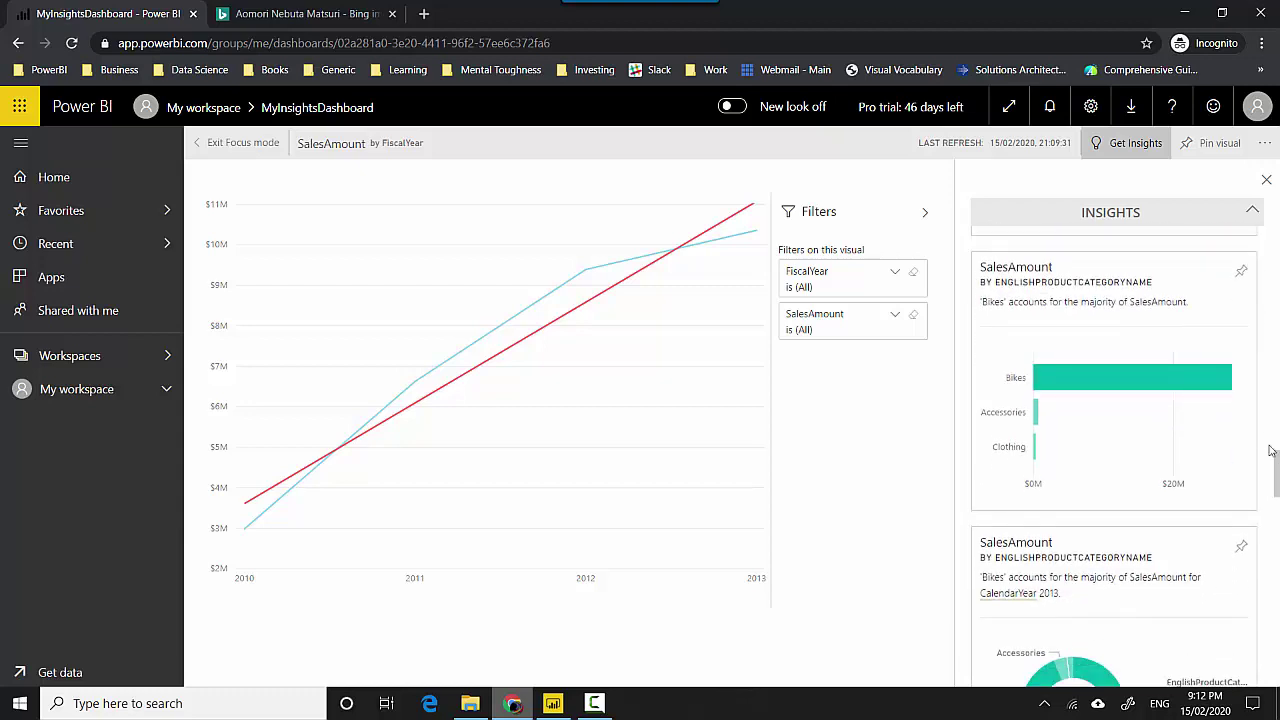
click(1241, 288)
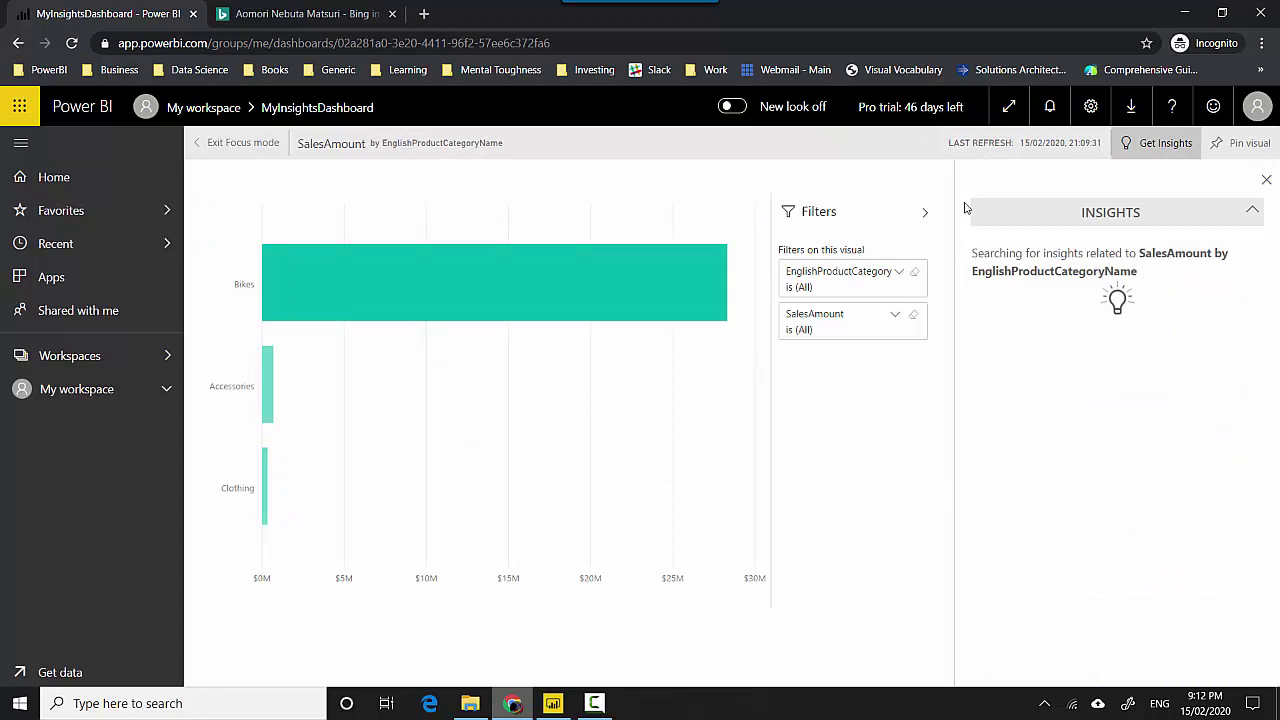
right_click(1268, 181)
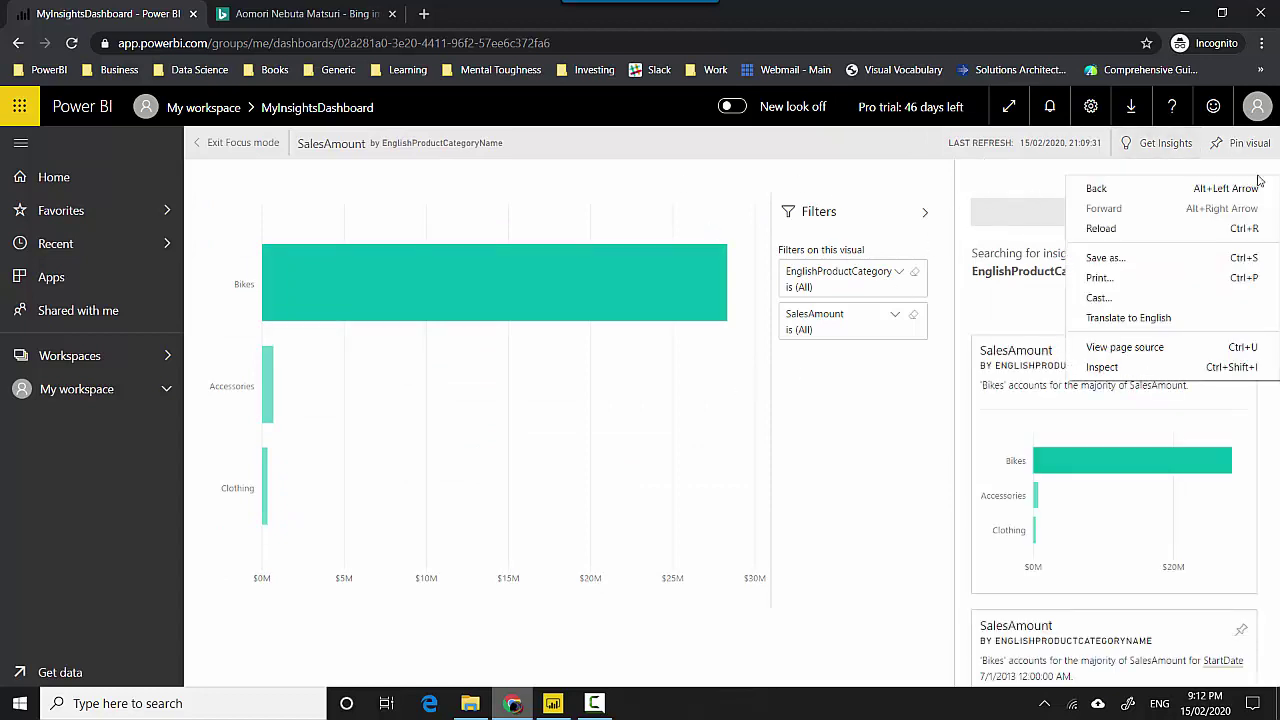
click(897, 458)
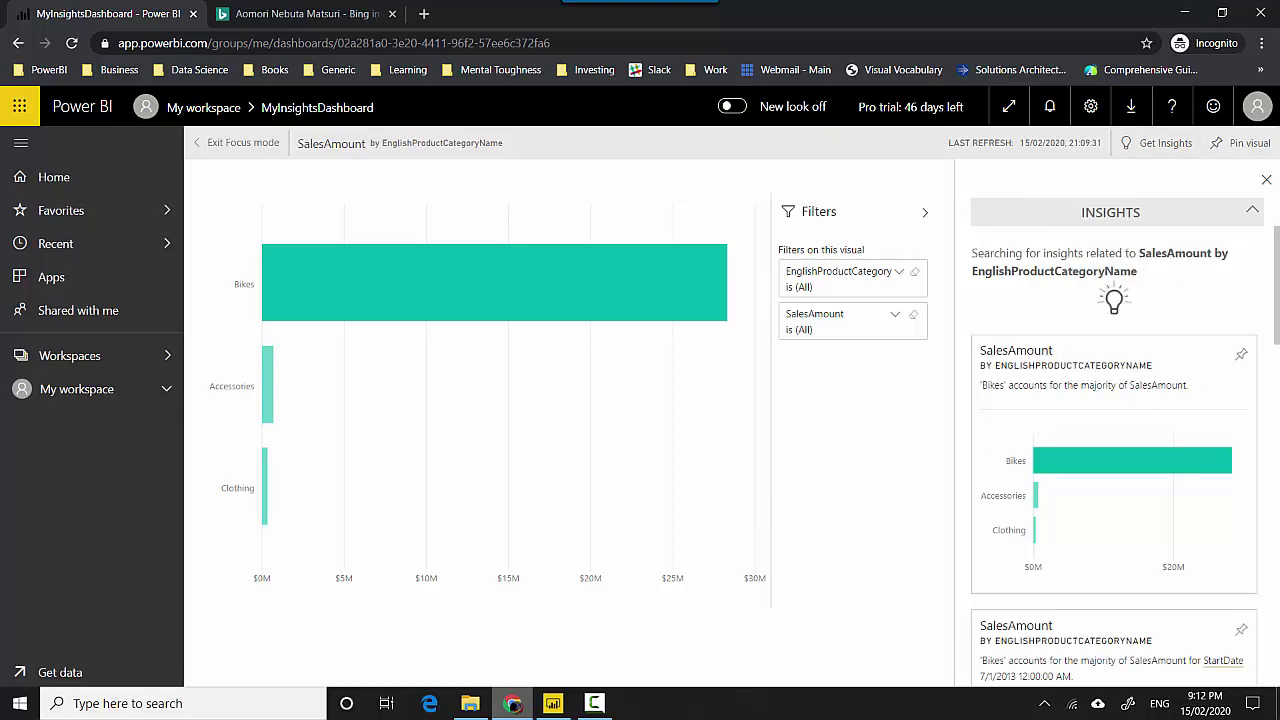
scroll(1275, 360, down, 3)
drag(1277, 368, 1277, 543)
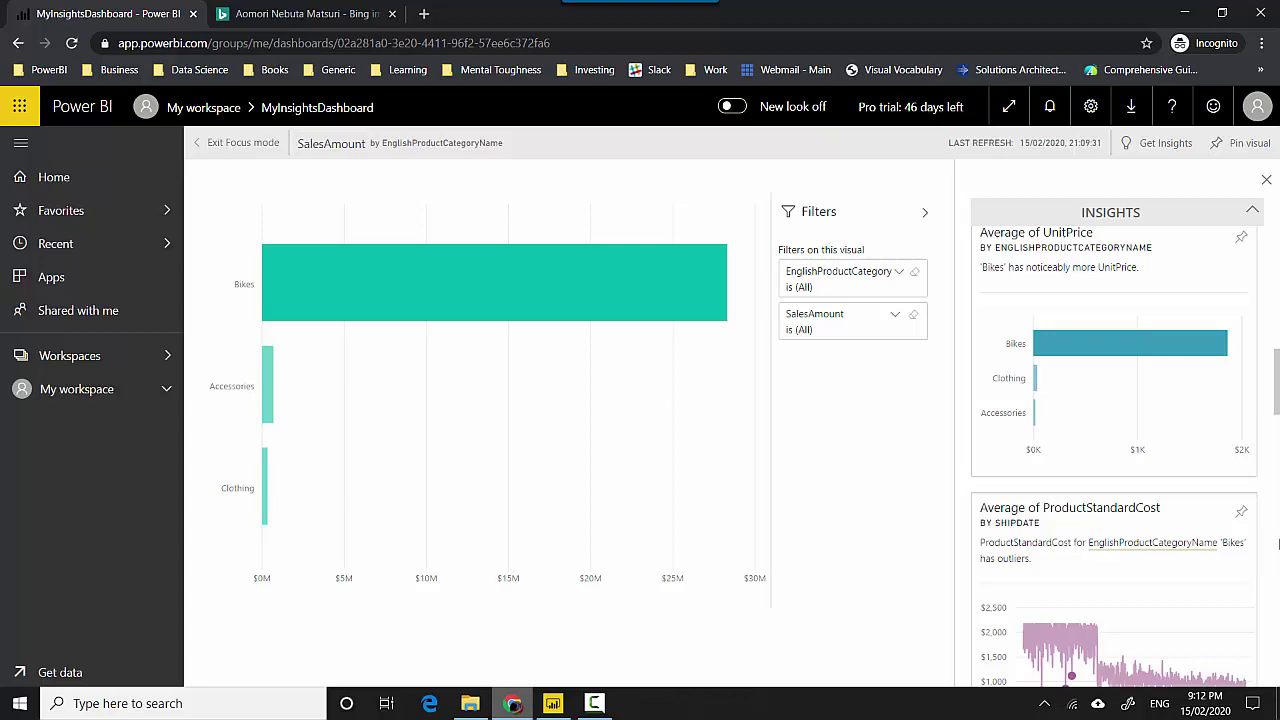